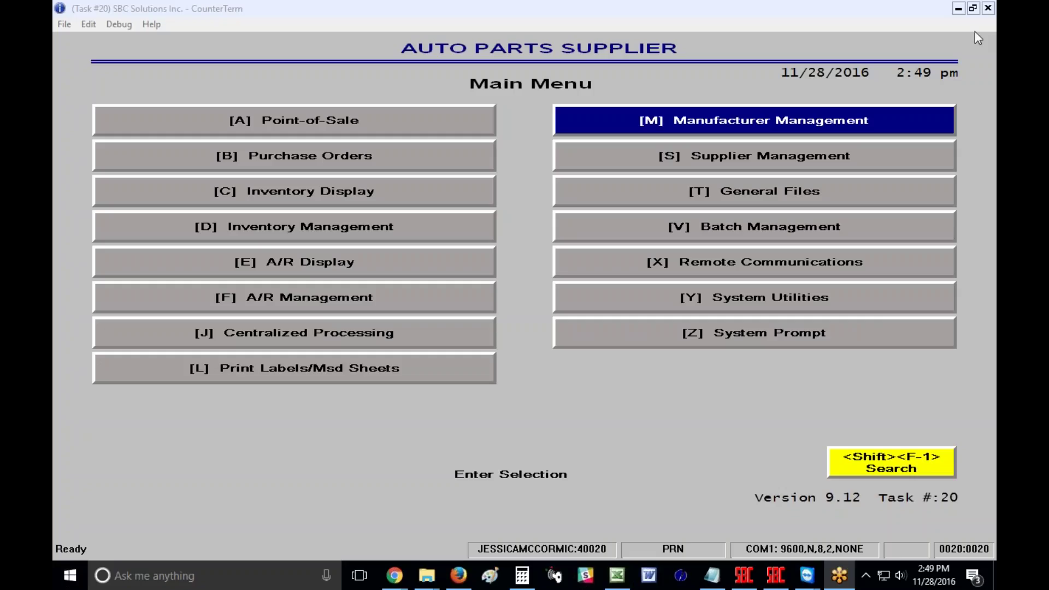
- Bring the CounterTerm Main Menu window into focus
{"action": "left_click", "coordinate": [978, 38]}
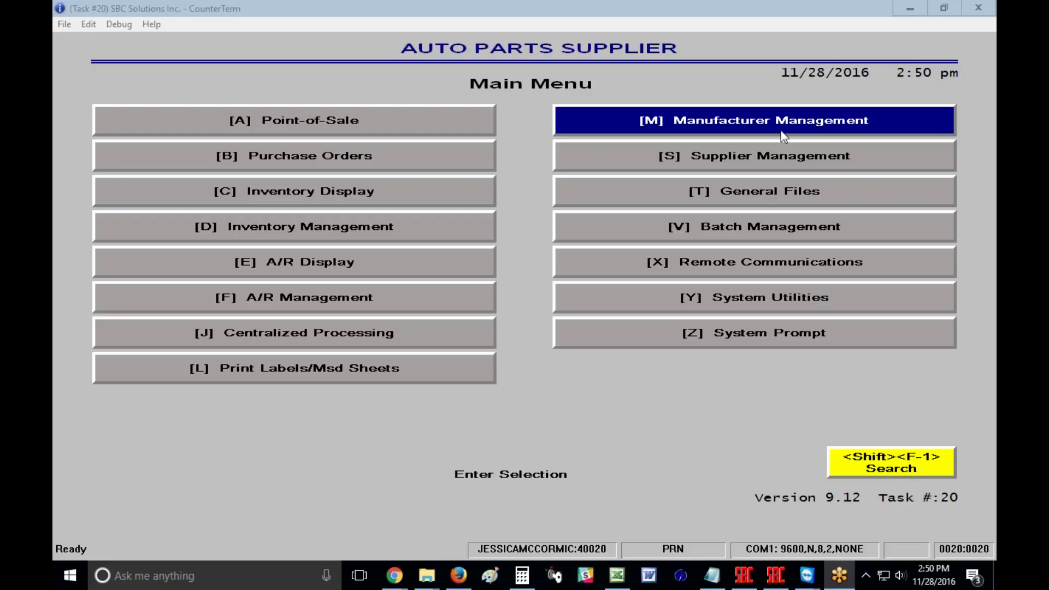
- Choose Manufacturer Management, then Add Manufacturers to reach the store 1 prompt
{"action": "left_click", "coordinate": [748, 136]}
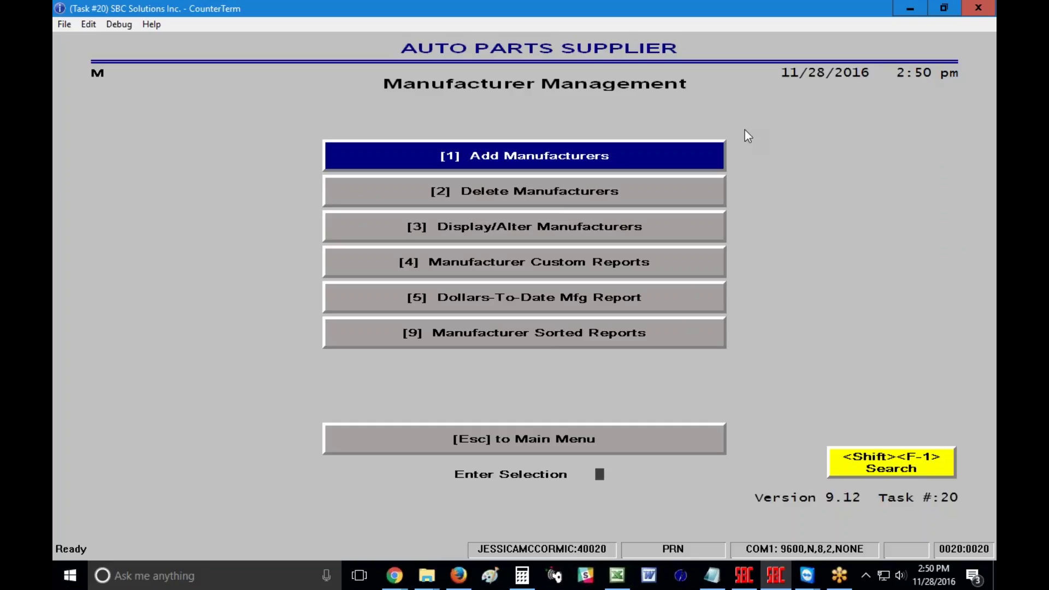
{"action": "left_click", "coordinate": [540, 153]}
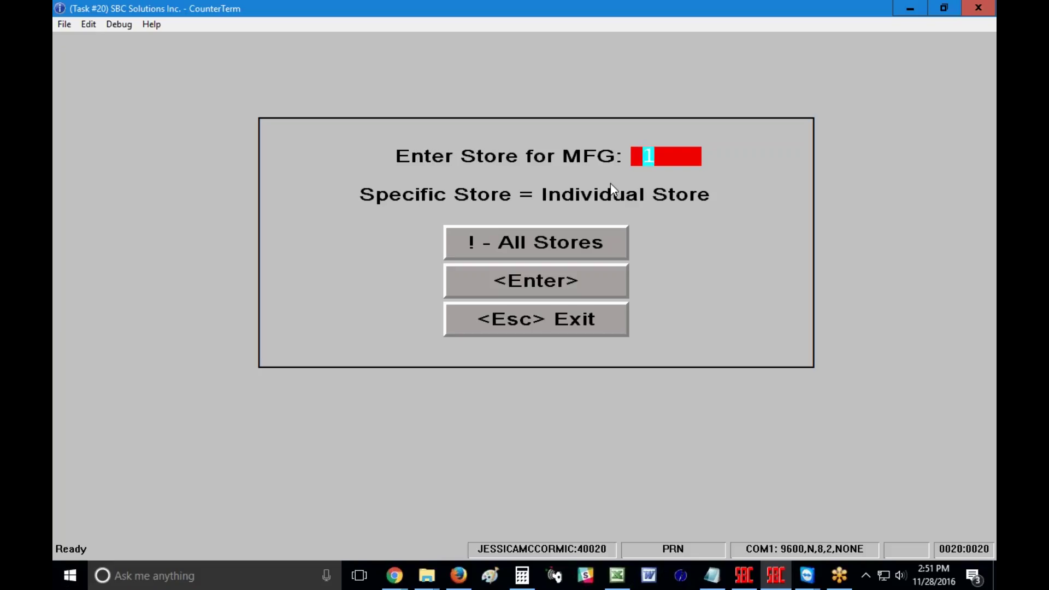
- Accept store 1, enter ACD as the new number, and dismiss 'Record already Exists'
{"action": "key", "text": "Return"}
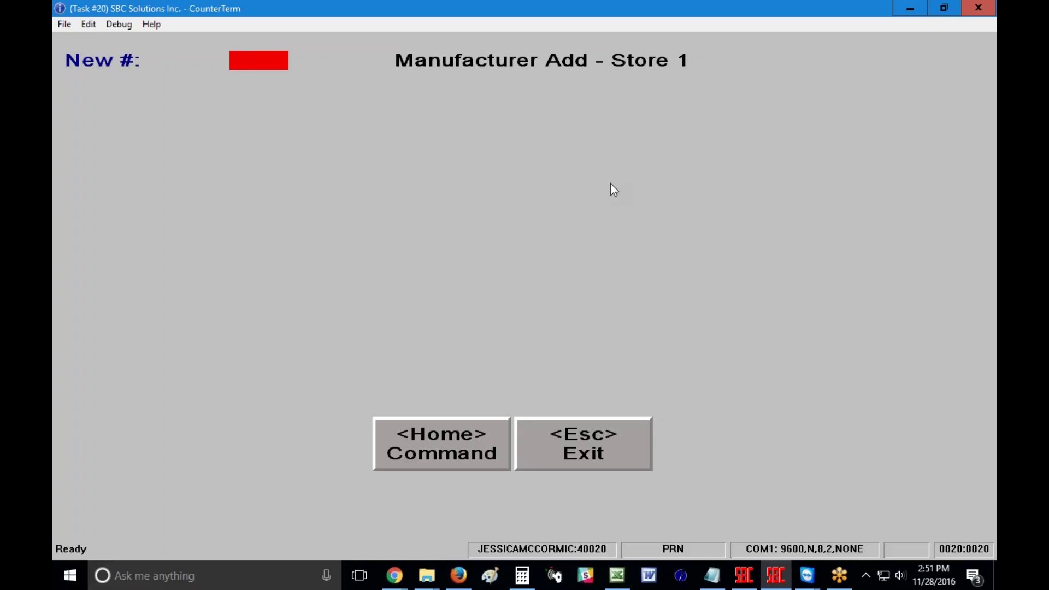
{"action": "type", "text": "ACD"}
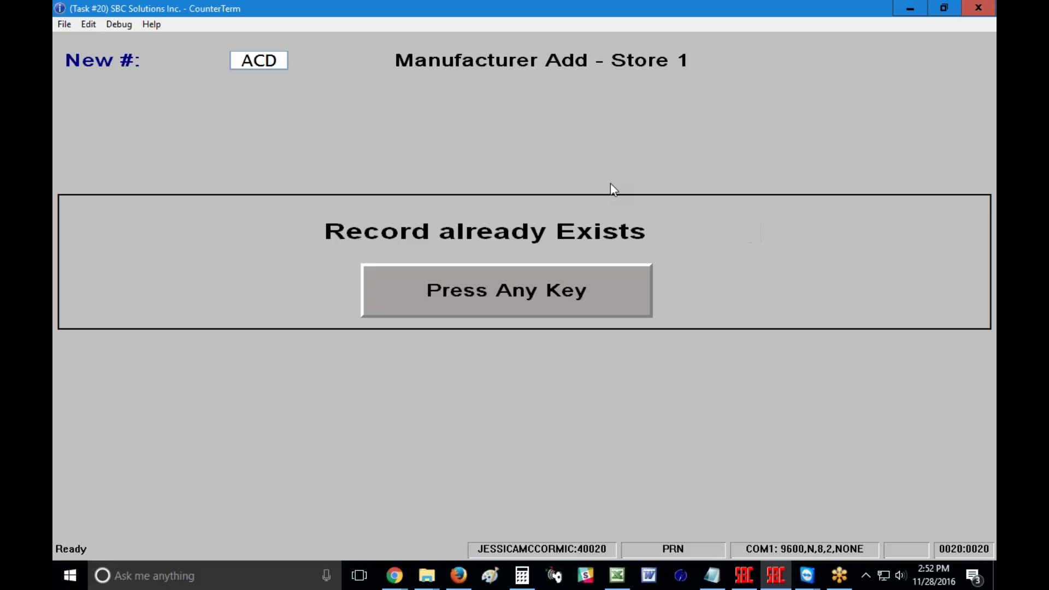
{"action": "key", "text": "Return"}
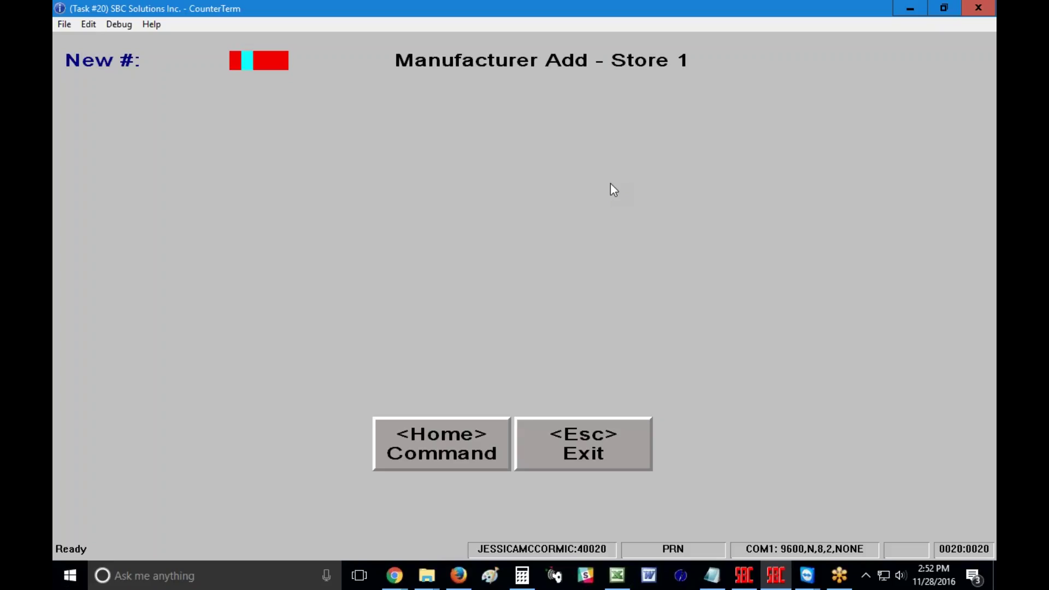
- Leave the New # field and show the blank F-9 Data field and value panels
{"action": "left_click", "coordinate": [445, 449]}
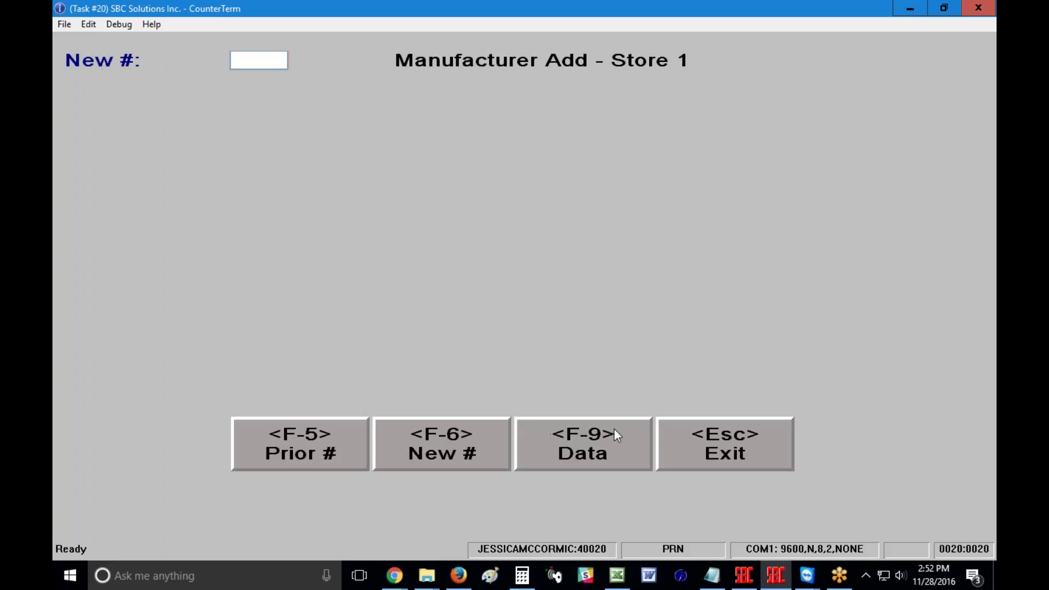
{"action": "left_click", "coordinate": [638, 450]}
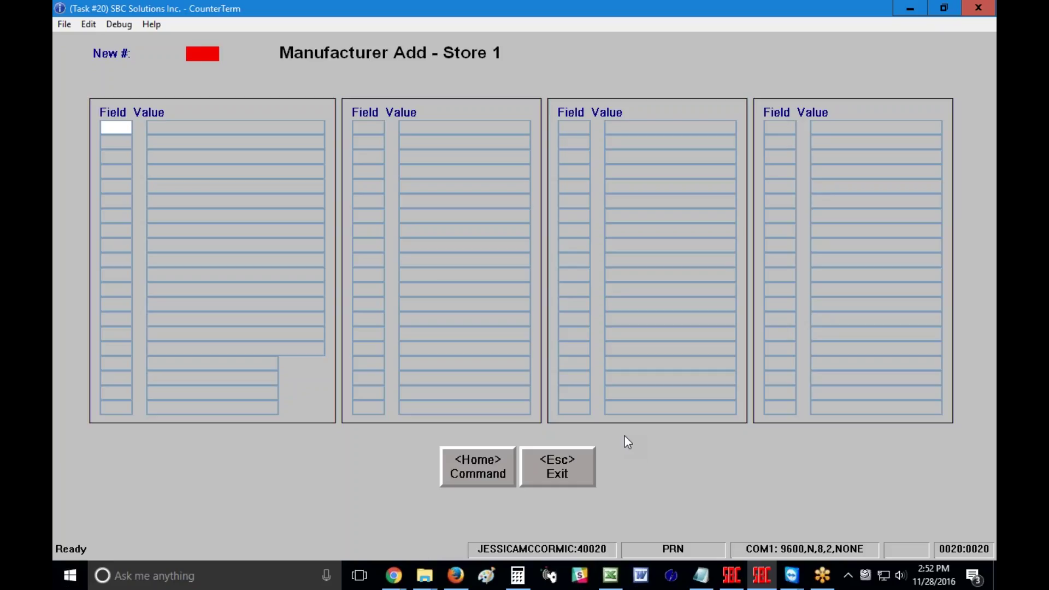
- Open the store 1 ACD record, AC DELCO CORP., through Display/Alter Manufacturers
{"action": "key", "text": "Escape"}
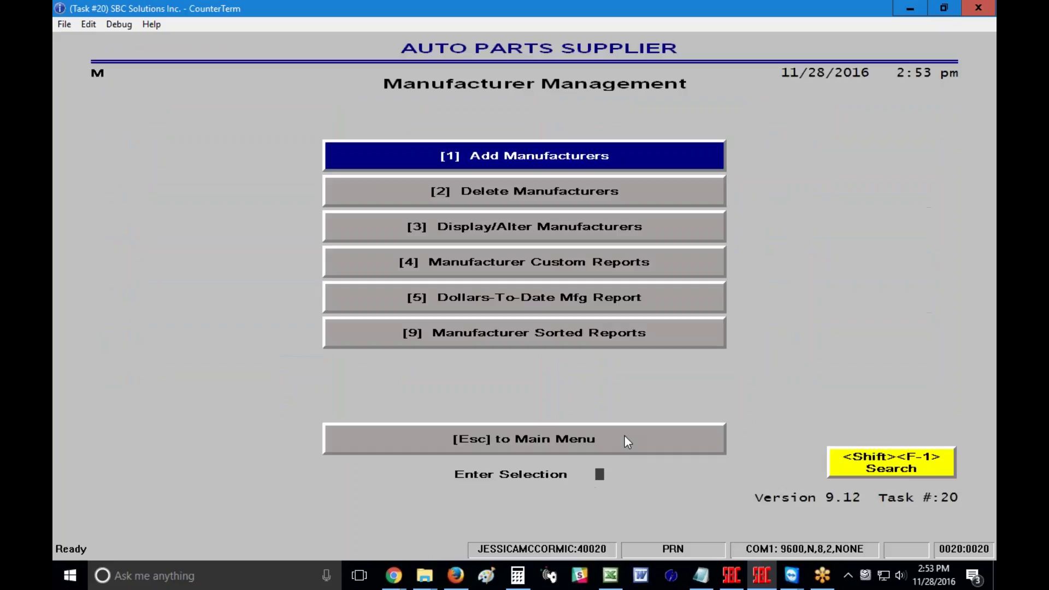
{"action": "key", "text": "3"}
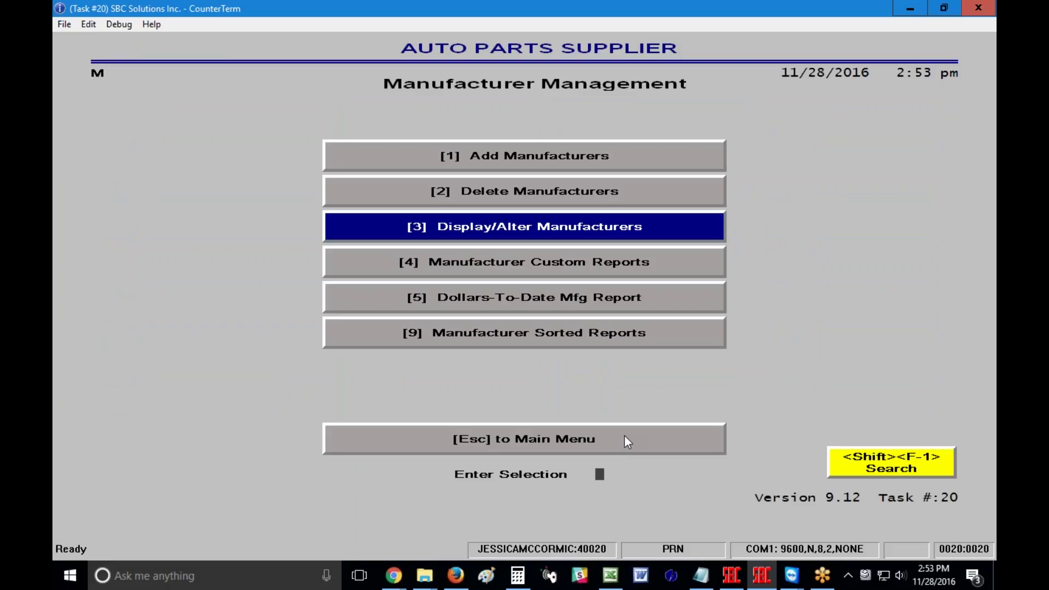
{"action": "key", "text": "Return"}
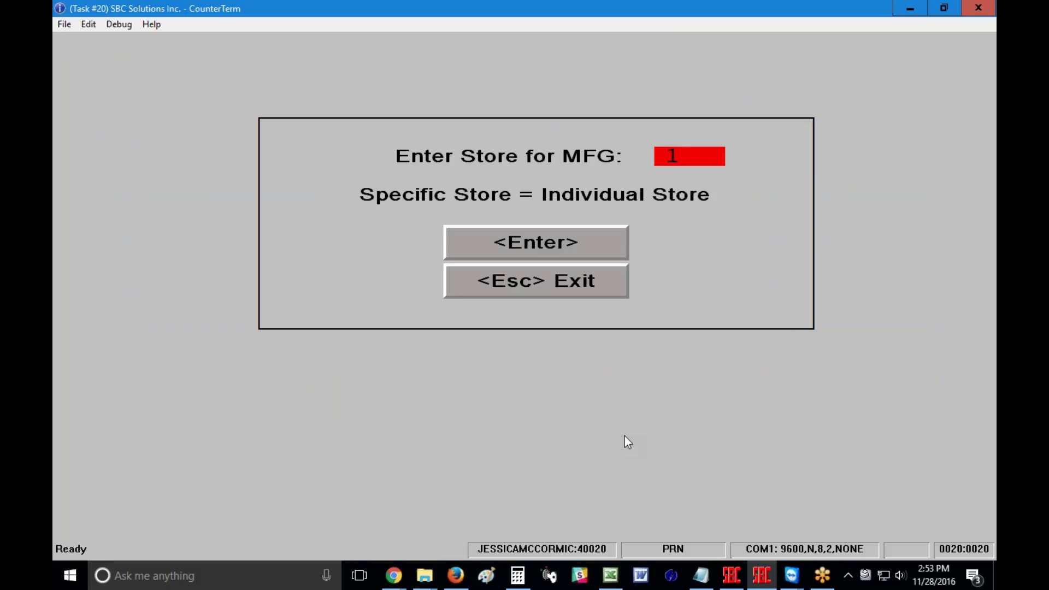
{"action": "key", "text": "Return"}
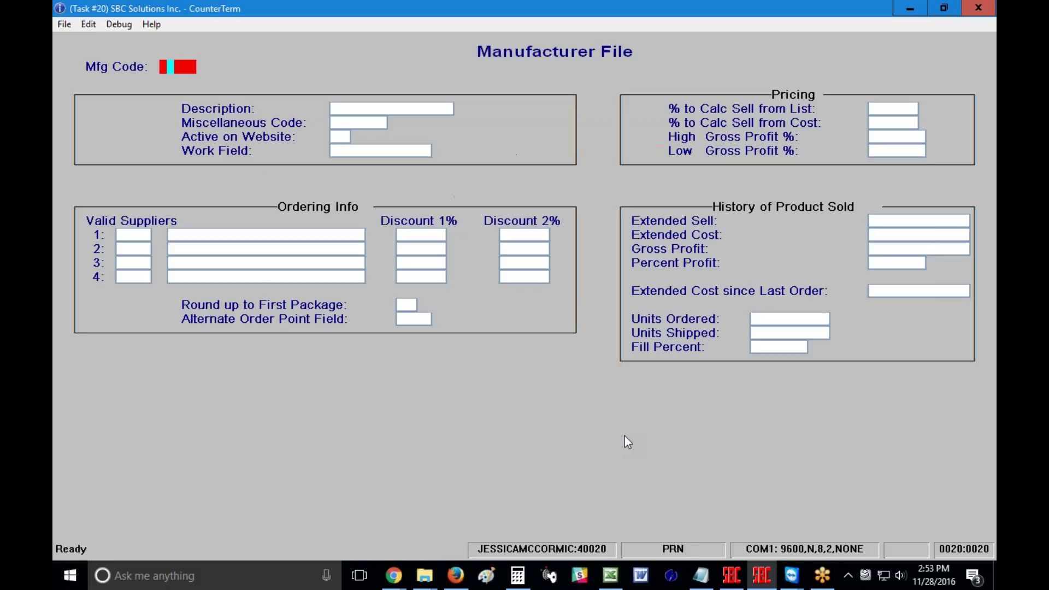
{"action": "type", "text": "ACD"}
{"action": "key", "text": "Return"}
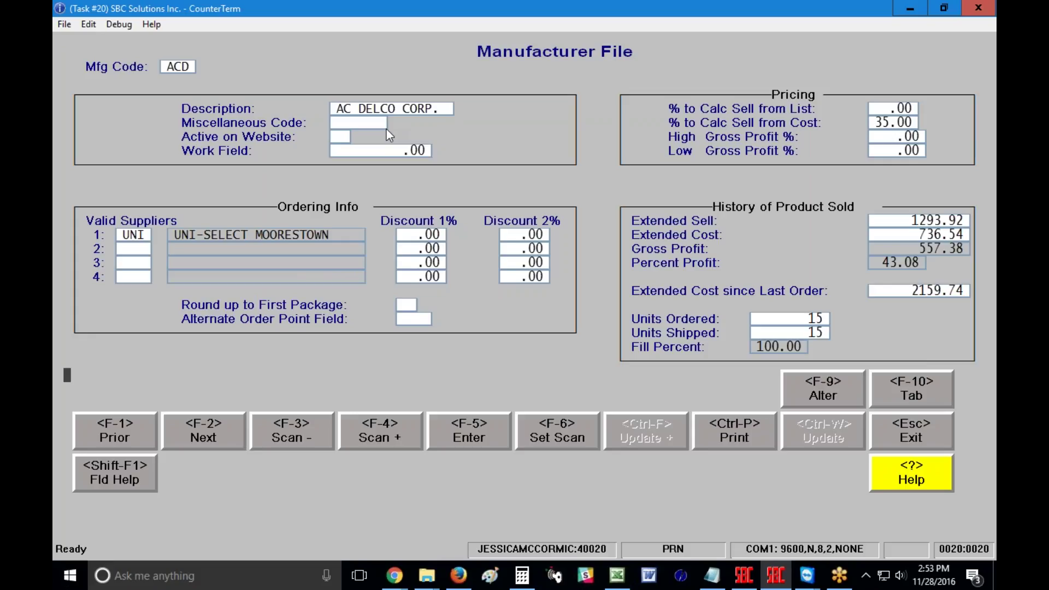
- Alter the AC DELCO CORP. record, changing Miscellaneous Code to L, and advance to the supplier code
{"action": "key", "text": "F9"}
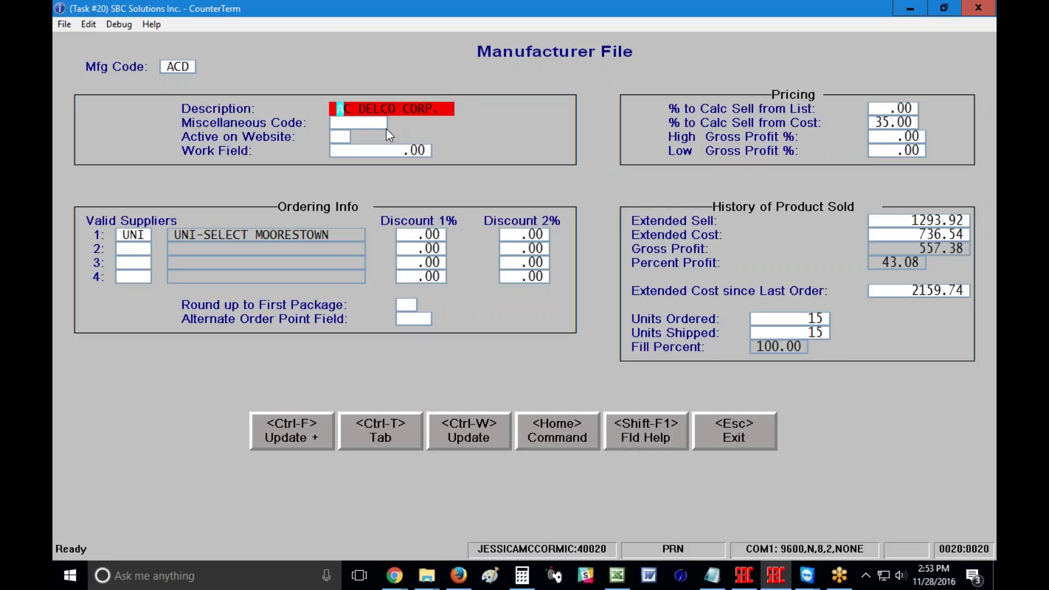
{"action": "key", "text": "Return"}
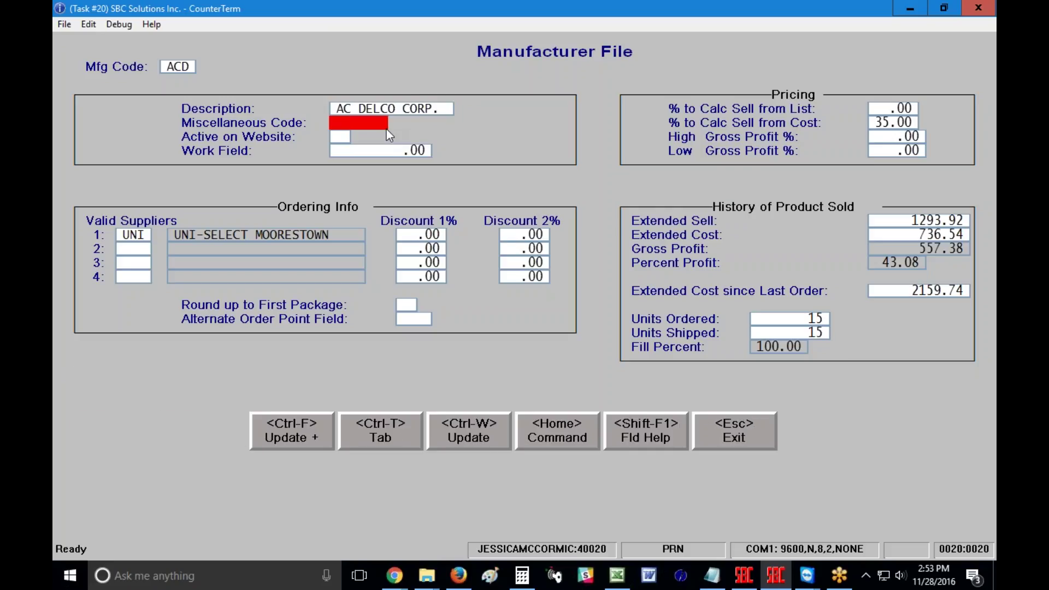
{"action": "type", "text": "CHI"}
{"action": "key", "text": "Left"}
{"action": "key", "text": "Left"}
{"action": "key", "text": "Left"}
{"action": "type", "text": "L"}
{"action": "key", "text": "Return"}
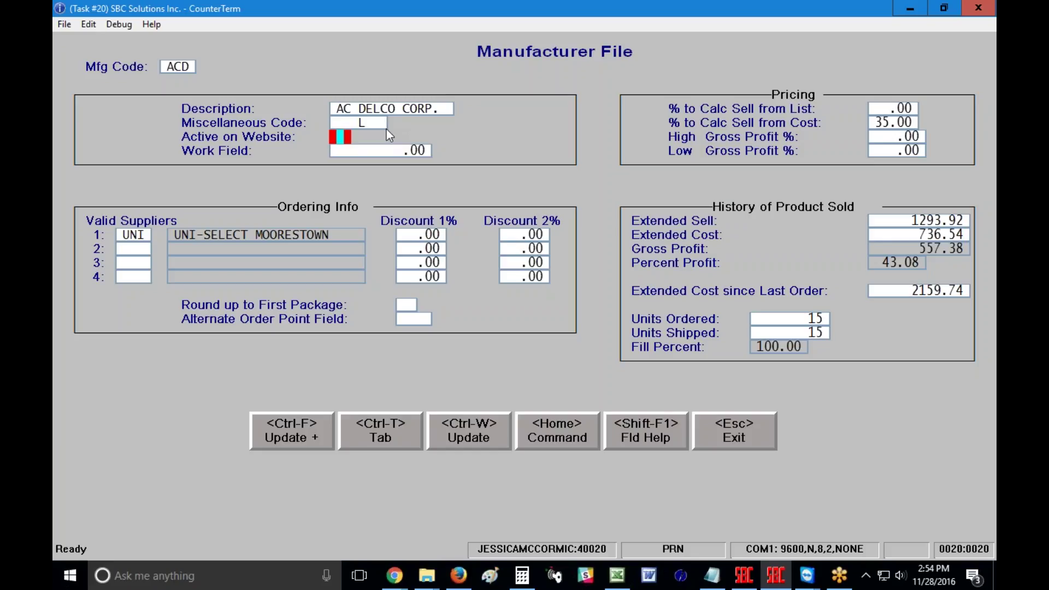
{"action": "key", "text": "Return"}
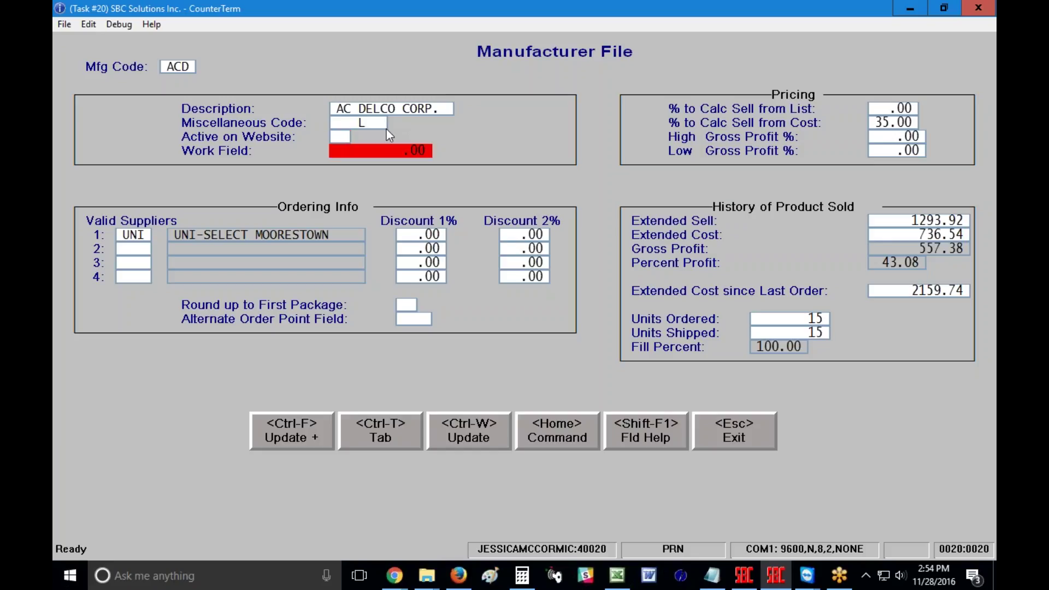
{"action": "key", "text": "Return"}
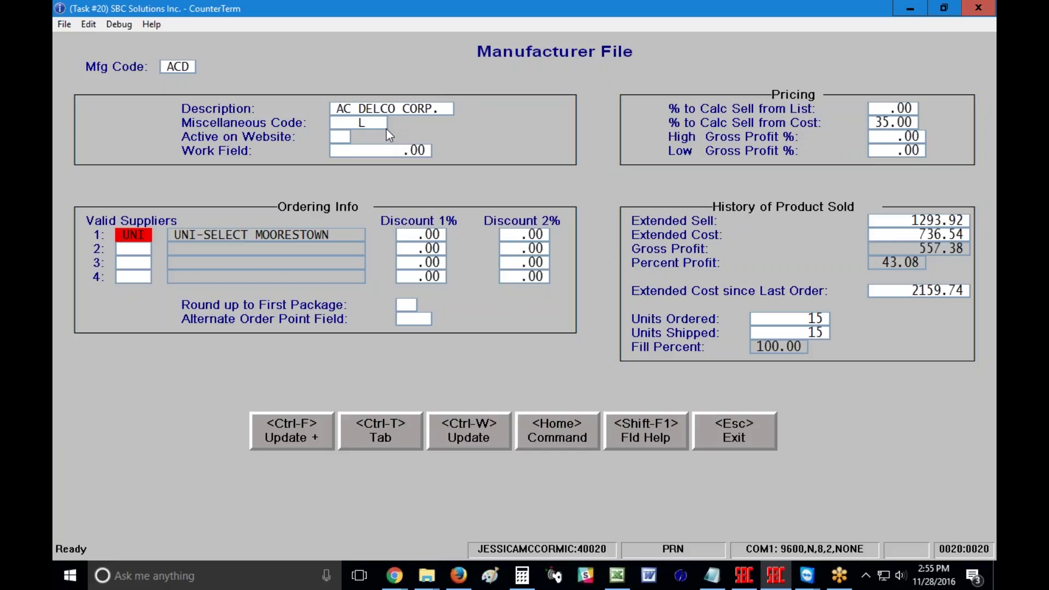
{"action": "key", "text": "Return"}
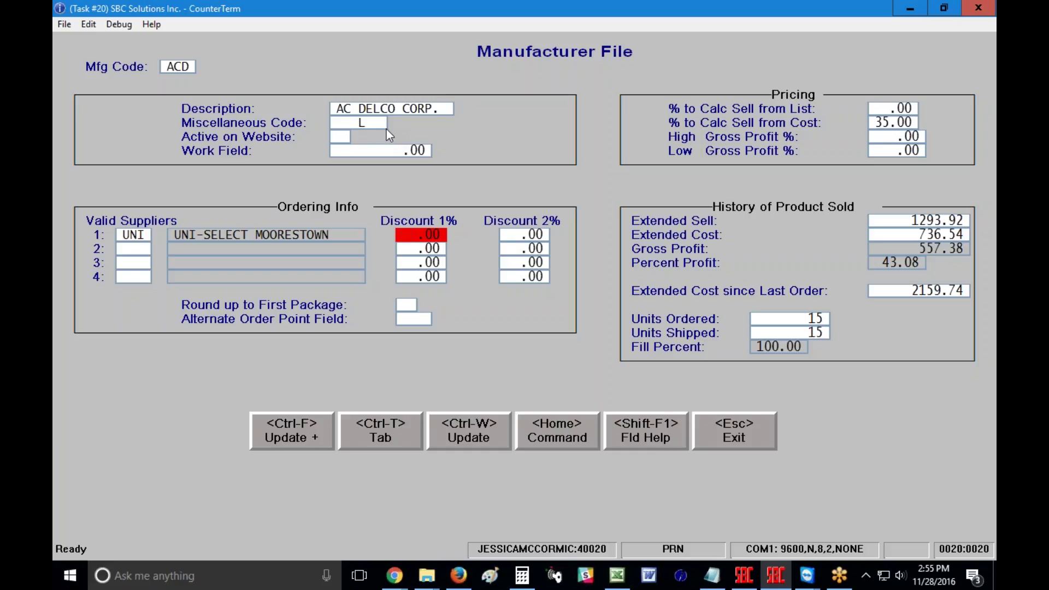
{"action": "key", "text": "Tab"}
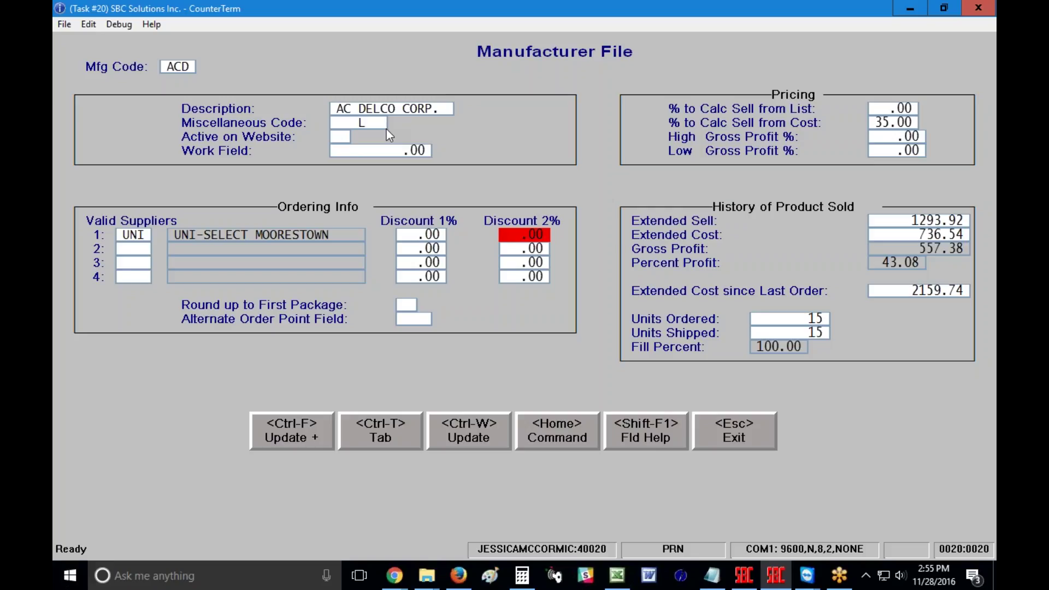
{"action": "key", "text": "Return"}
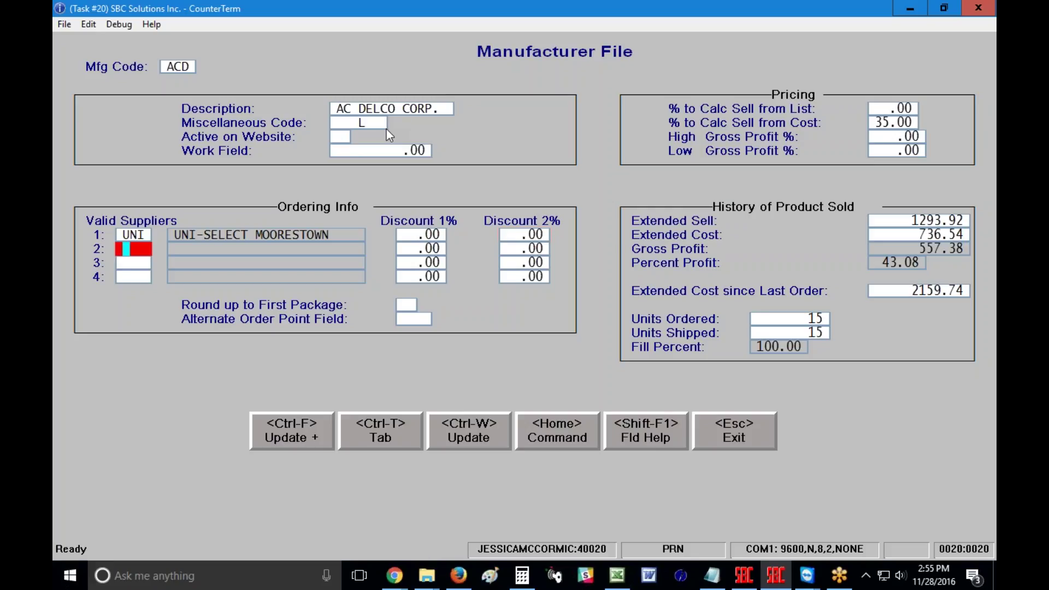
{"action": "key", "text": "Return"}
{"action": "key", "text": "Return"}
{"action": "key", "text": "Return"}
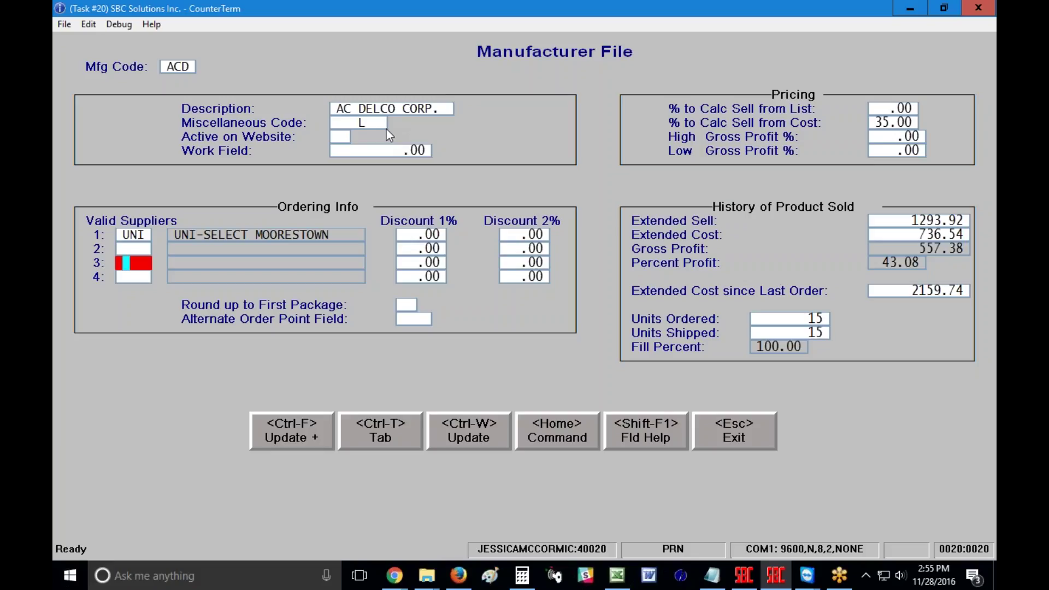
{"action": "key", "text": "Return"}
{"action": "key", "text": "Return"}
{"action": "key", "text": "Return"}
{"action": "key", "text": "Return"}
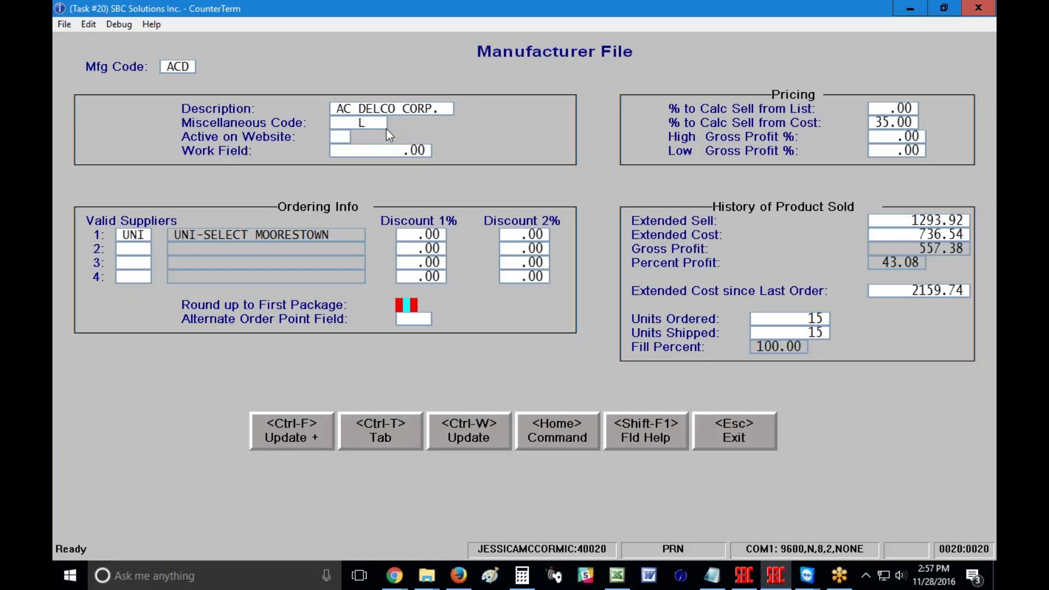
{"action": "key", "text": "Return"}
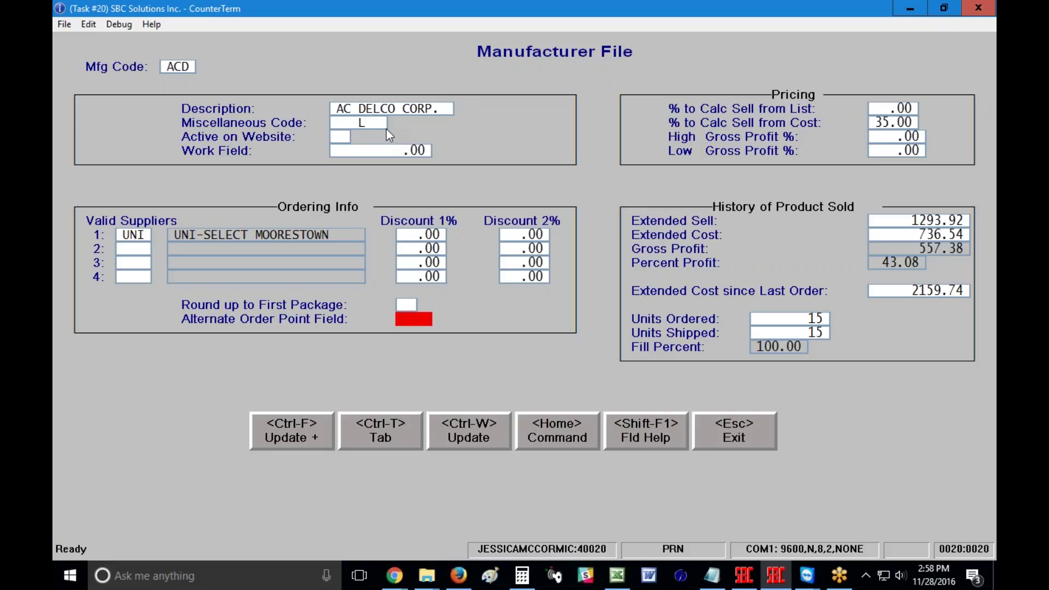
- Advance to the % to Calc Sell from List field
{"action": "key", "text": "Return"}
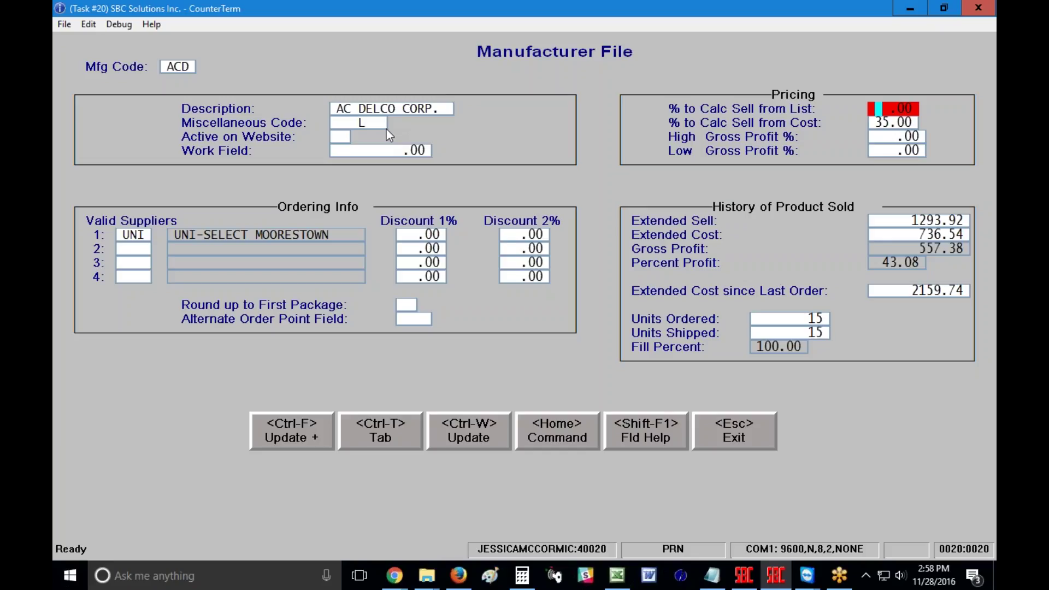
- Save the ACD record and start a Point-of-Sale invoice for the customer's number
{"action": "key", "text": "ctrl+w"}
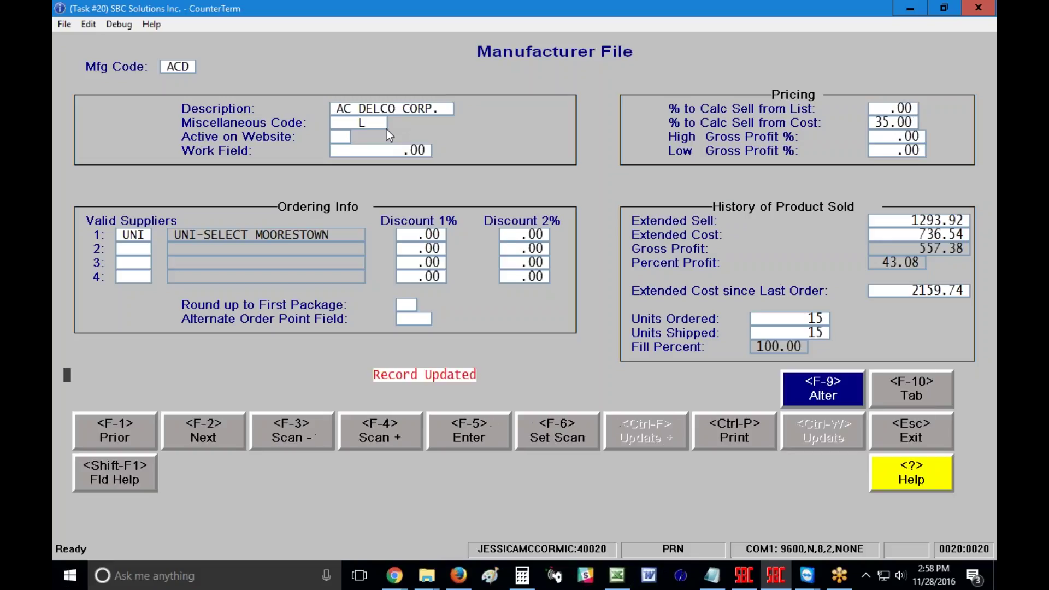
{"action": "key", "text": "Escape"}
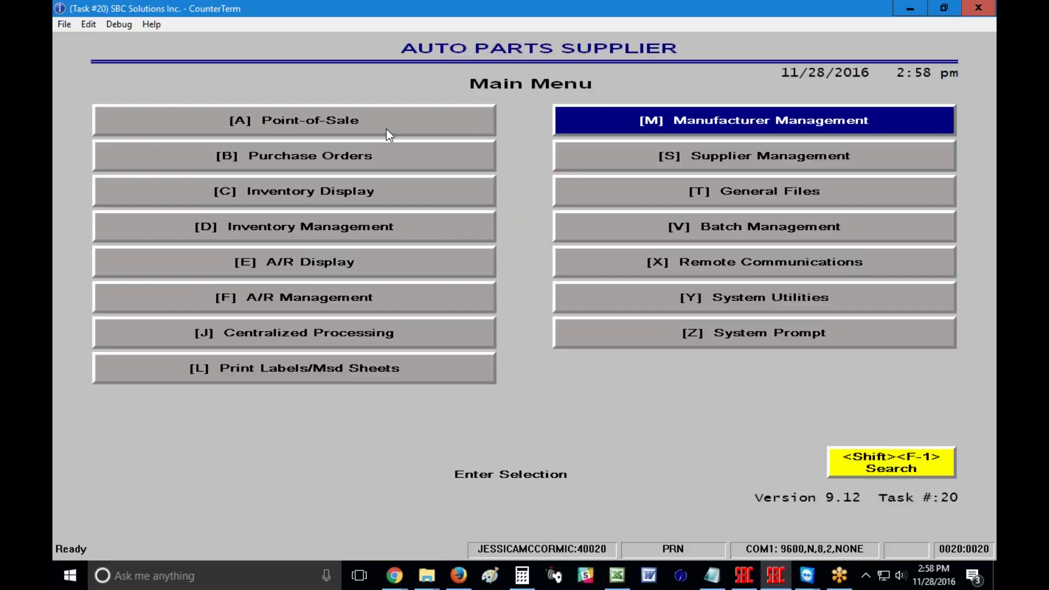
{"action": "key", "text": "a"}
{"action": "key", "text": "Return"}
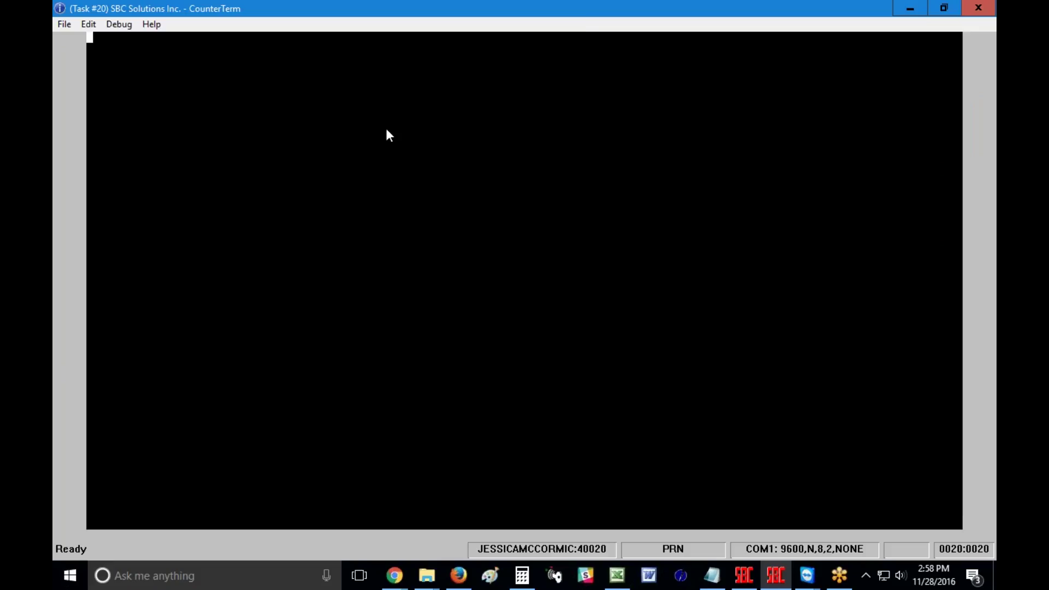
{"action": "type", "text": "109"}
{"action": "key", "text": "Return"}
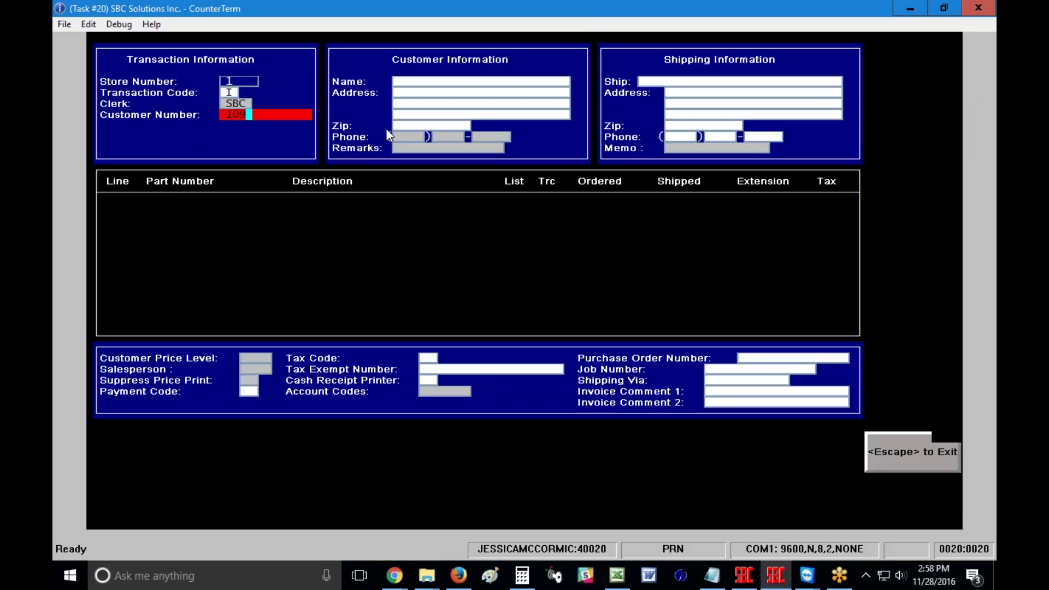
{"action": "key", "text": "Return"}
{"action": "key", "text": "Return"}
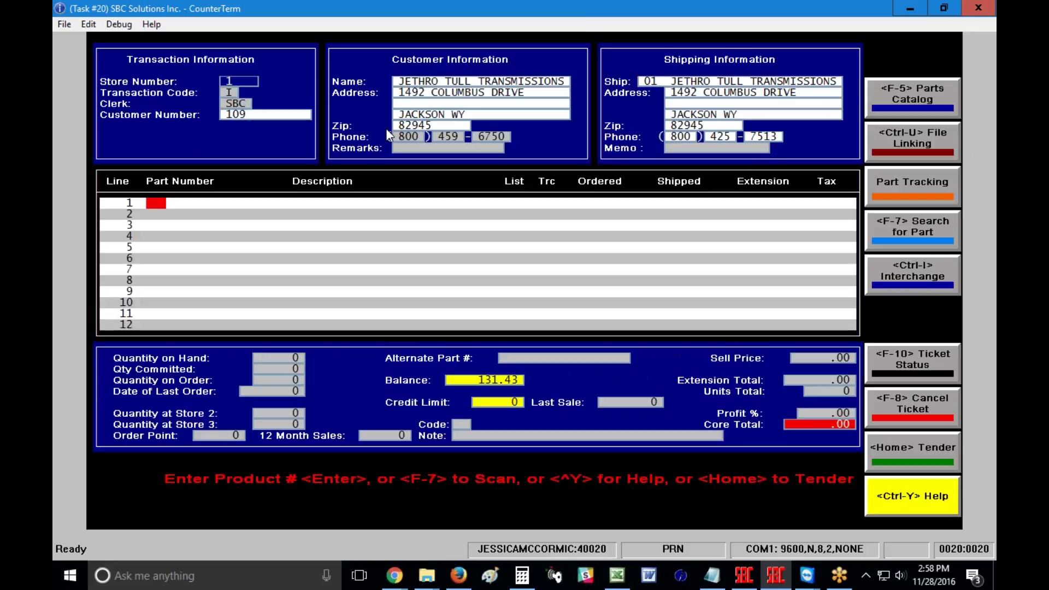
- Add the ACD test part as a non-stocked item described TEST, quantity 1
{"action": "type", "text": "ACD"}
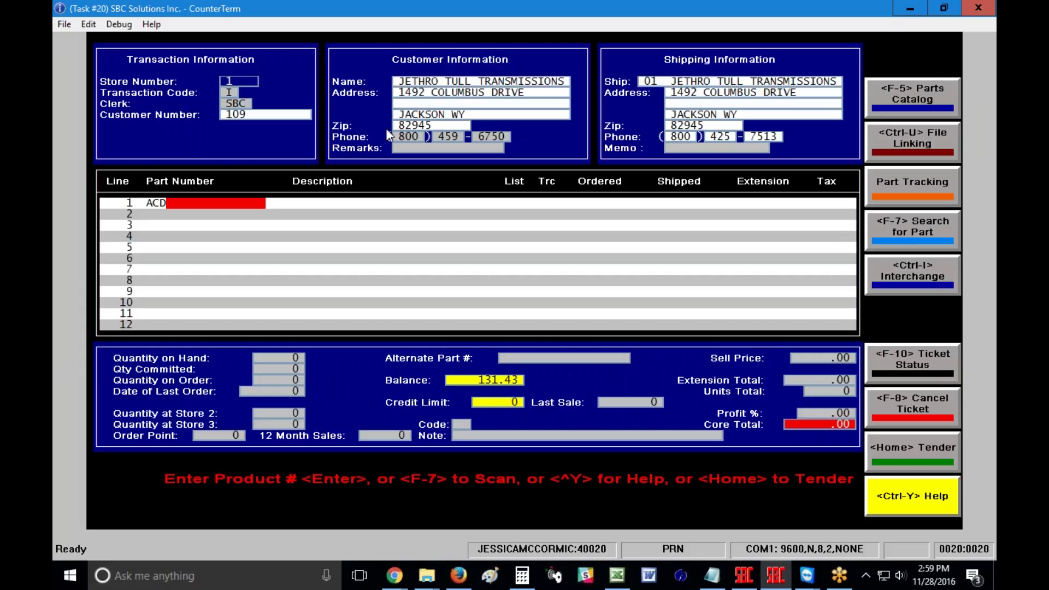
{"action": "type", "text": "JESSICA"}
{"action": "key", "text": "Return"}
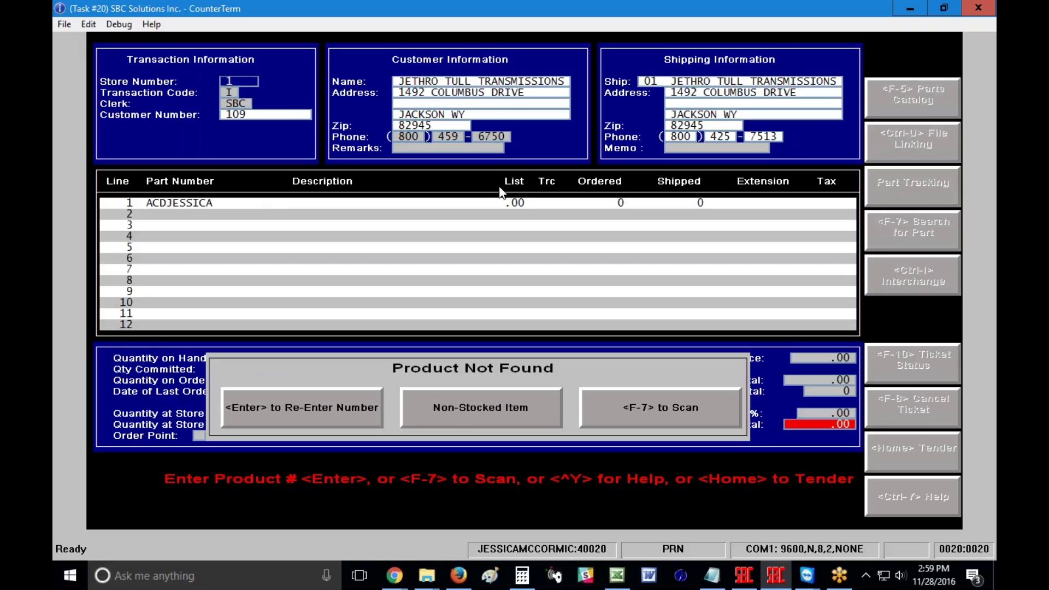
{"action": "left_click", "coordinate": [509, 409]}
{"action": "type", "text": "TEST"}
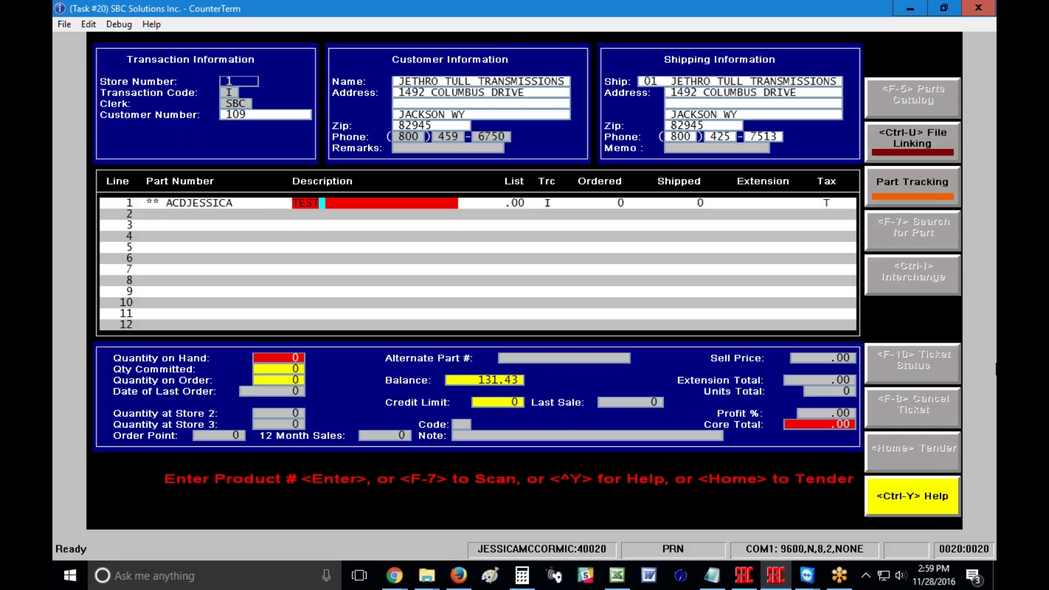
{"action": "key", "text": "Return"}
{"action": "type", "text": "1"}
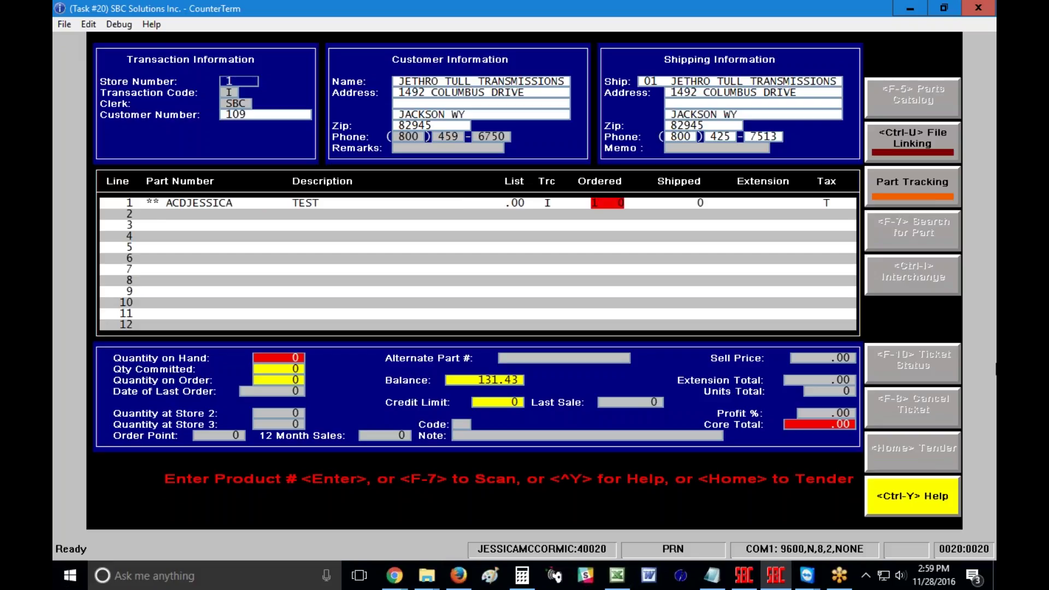
{"action": "key", "text": "Return"}
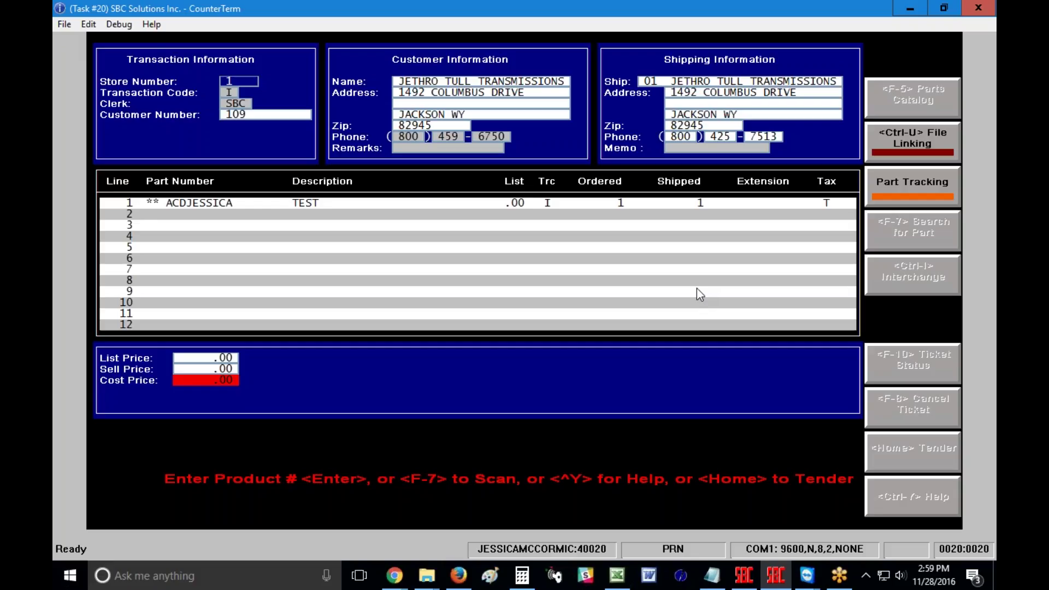
- Price the TEST line at cost 50.00, list 100.00 and sell 80.00
{"action": "type", "text": "$50"}
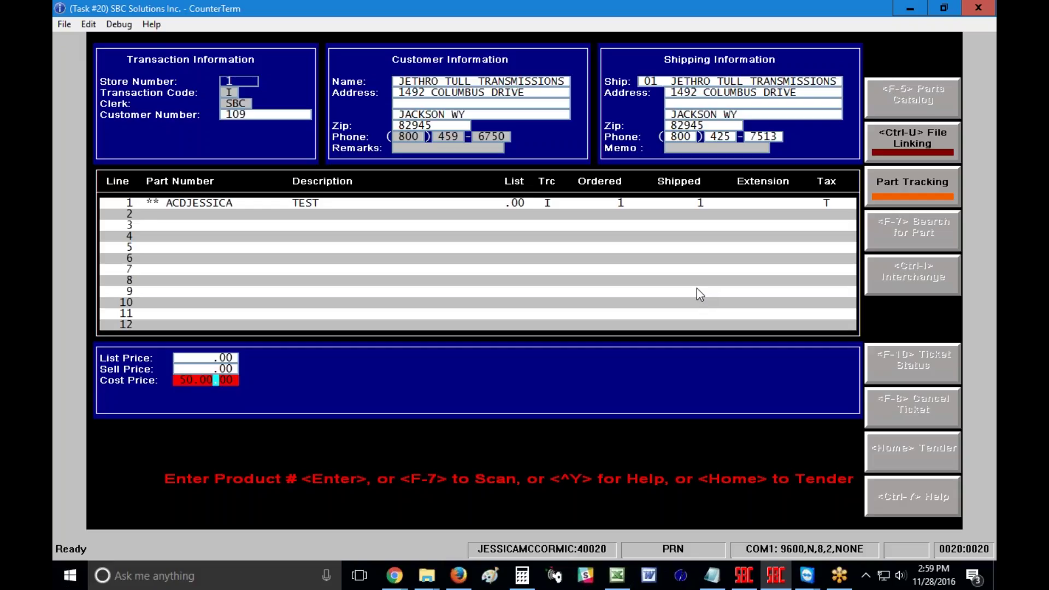
{"action": "key", "text": "Return"}
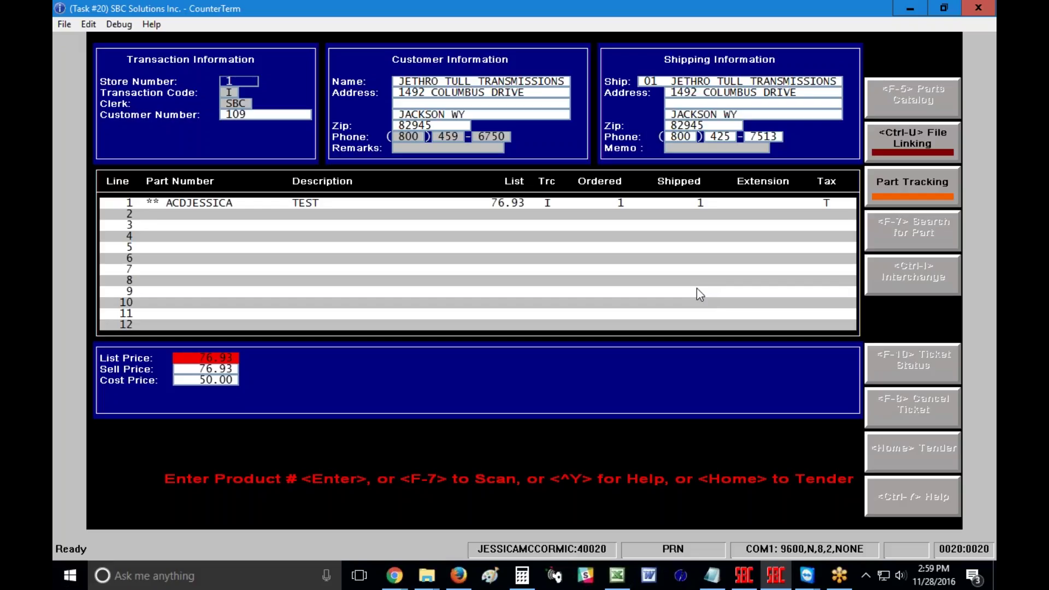
{"action": "type", "text": "100"}
{"action": "key", "text": "Return"}
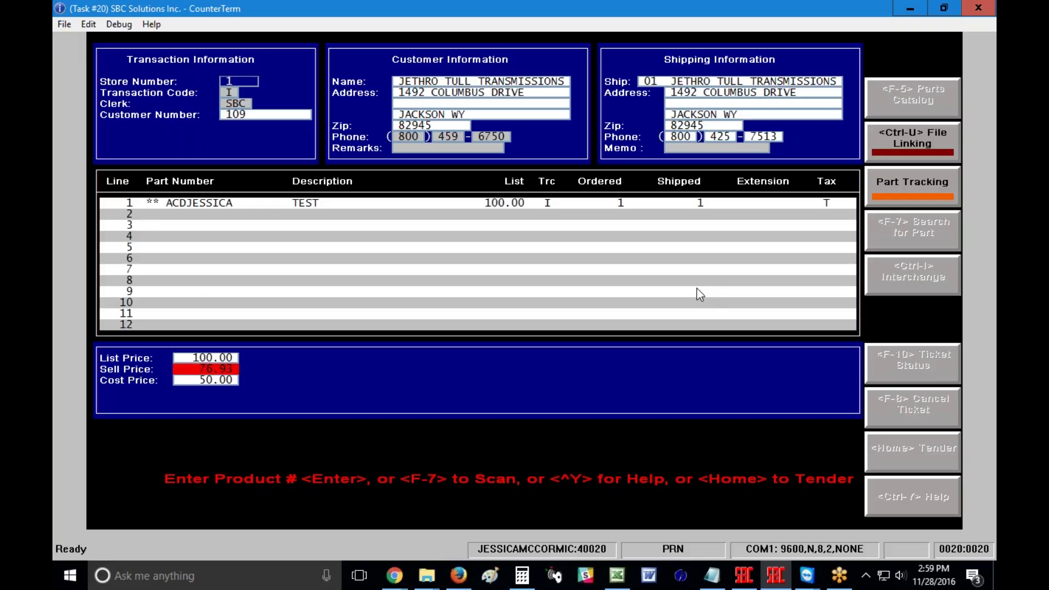
{"action": "type", "text": "80."}
{"action": "key", "text": "Return"}
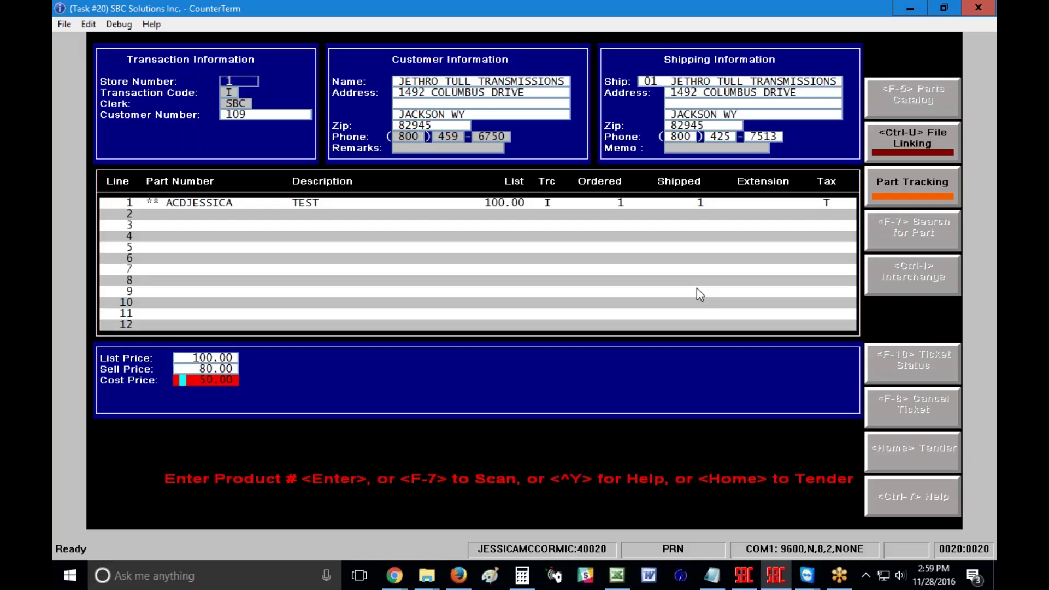
{"action": "key", "text": "Return"}
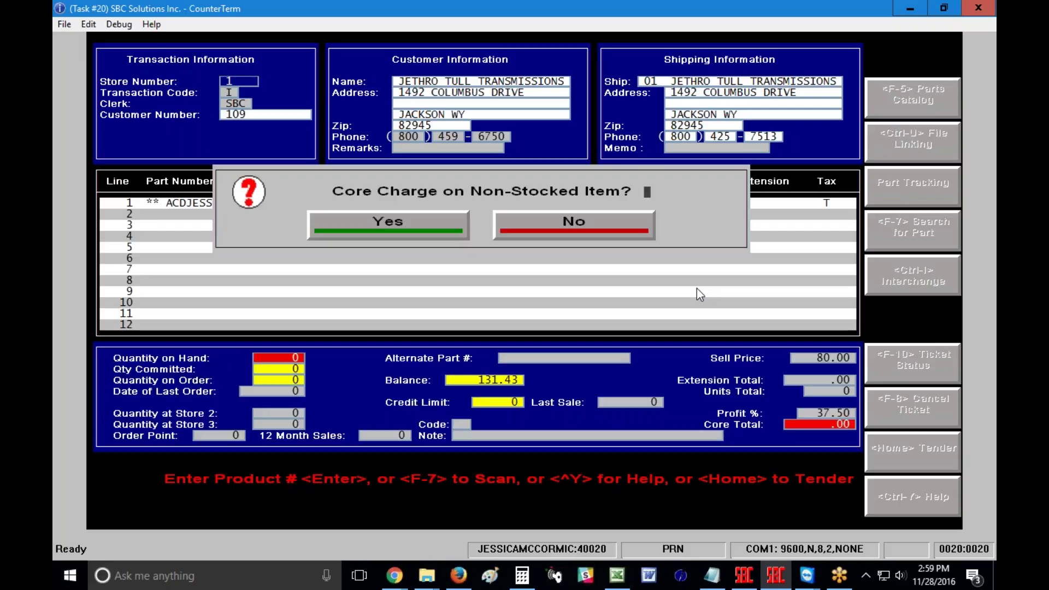
- Decline the core charge, reopen the store 1 ACD record, and select % to Calc Sell from Cost
{"action": "key", "text": "n"}
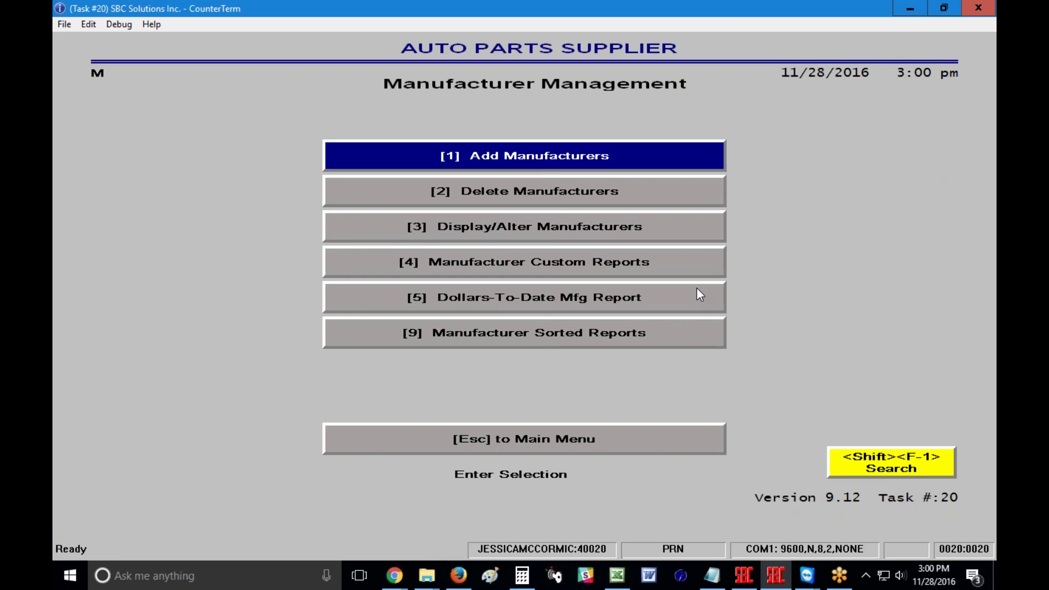
{"action": "key", "text": "1"}
{"action": "key", "text": "Return"}
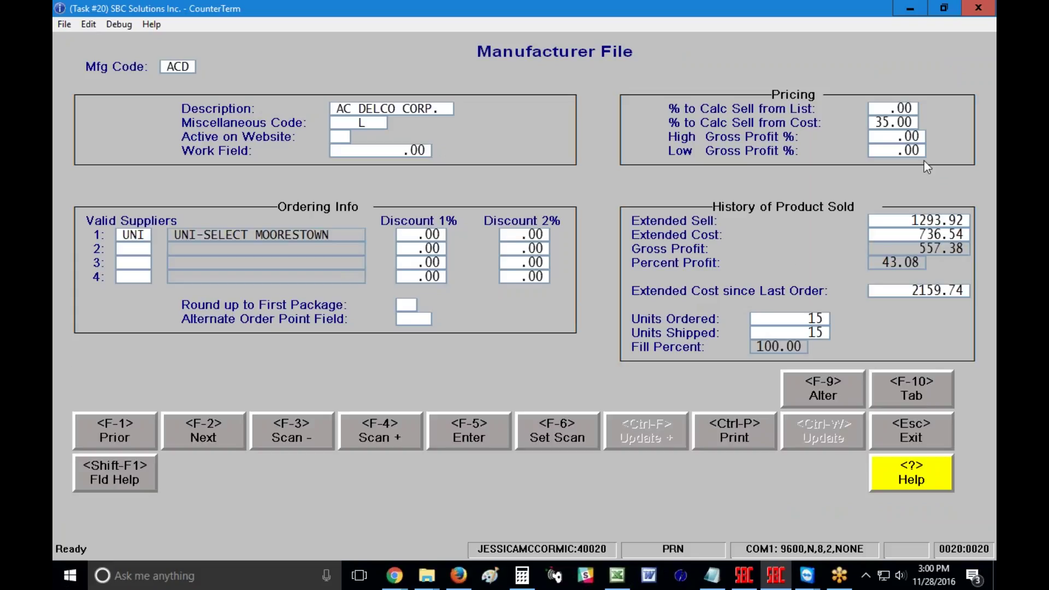
{"action": "left_click", "coordinate": [884, 127]}
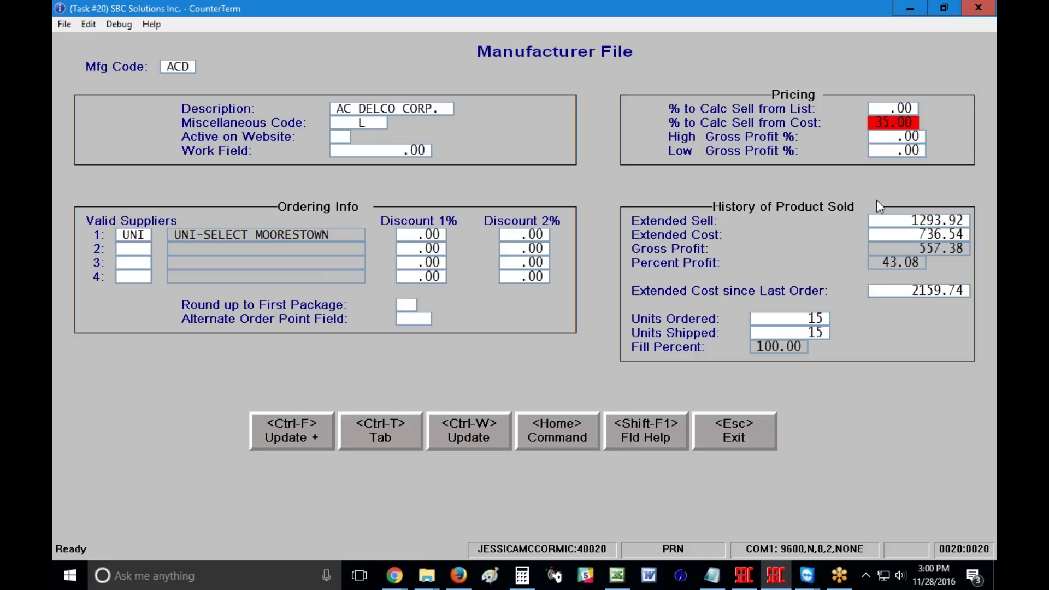
{"action": "key", "text": "Return"}
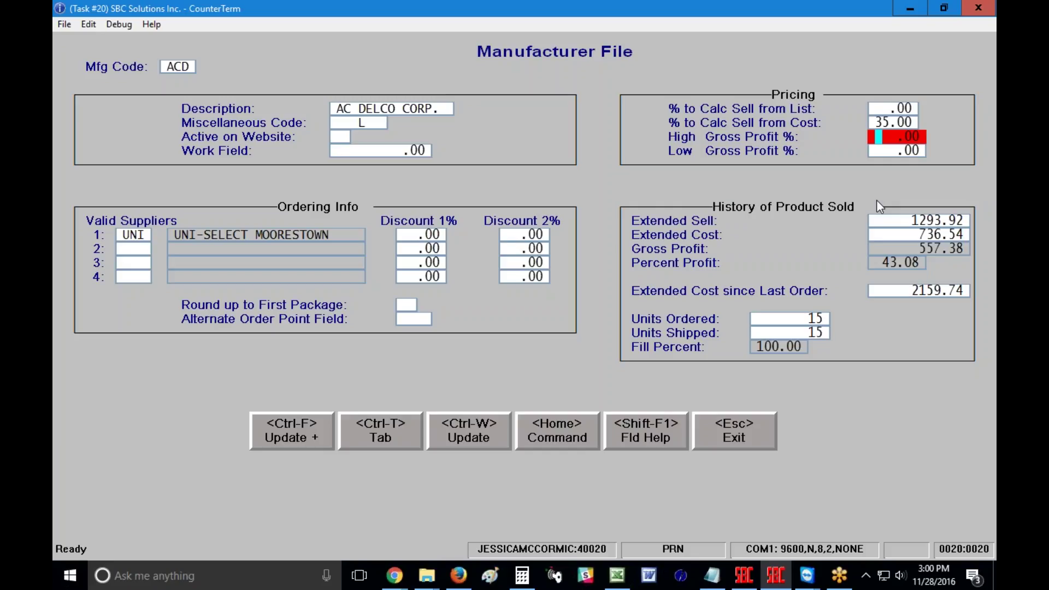
{"action": "key", "text": "Return"}
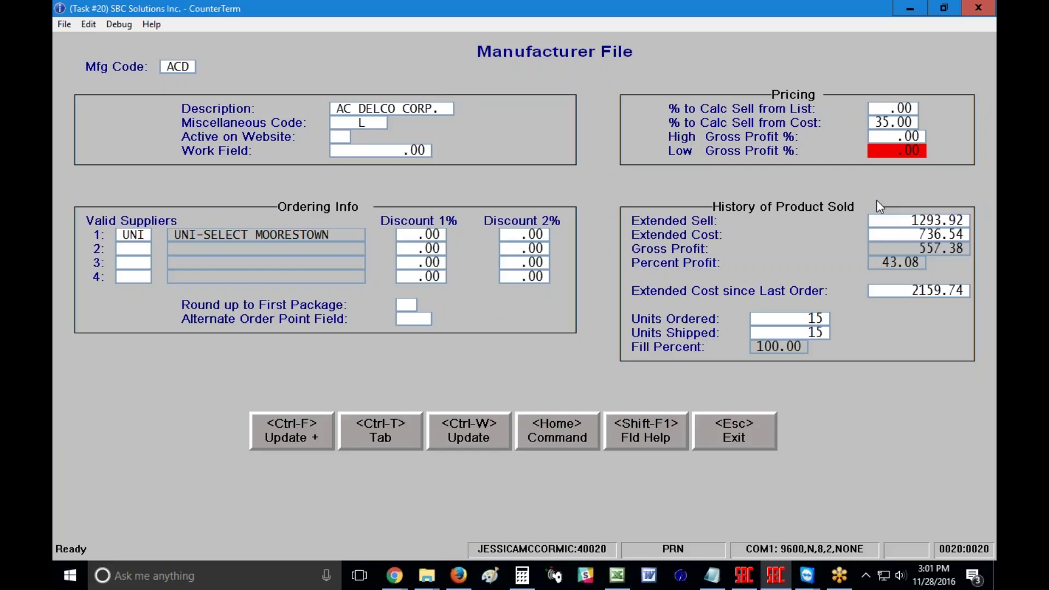
{"action": "key", "text": "Return"}
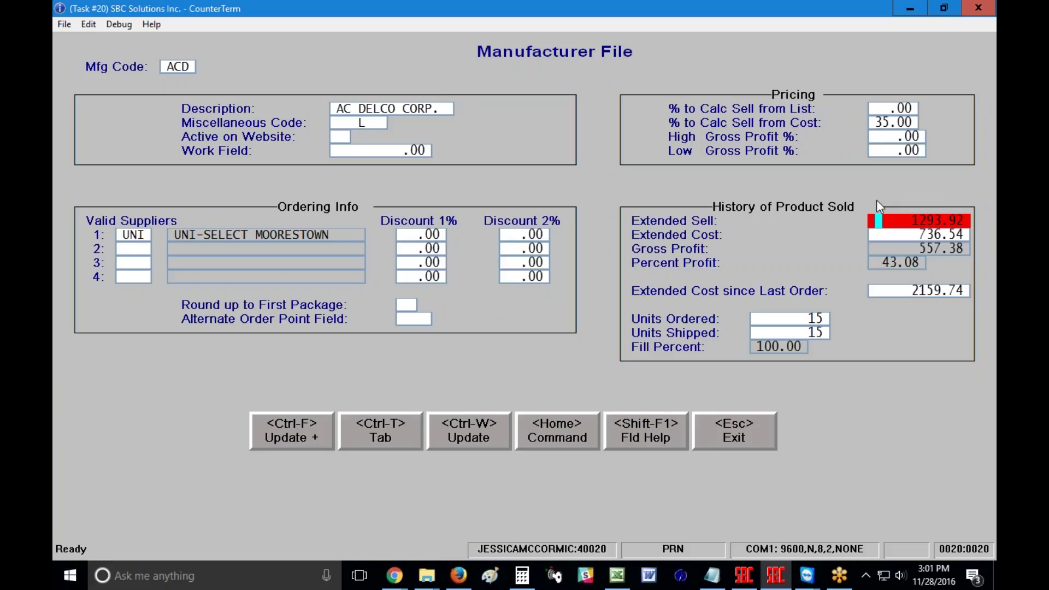
{"action": "key", "text": "Return"}
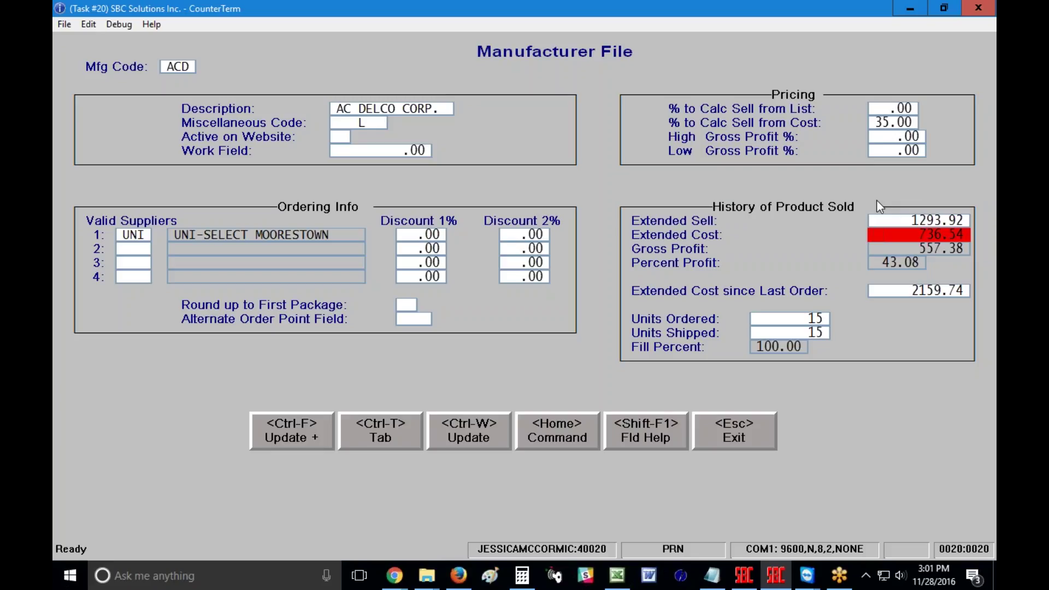
{"action": "key", "text": "Return"}
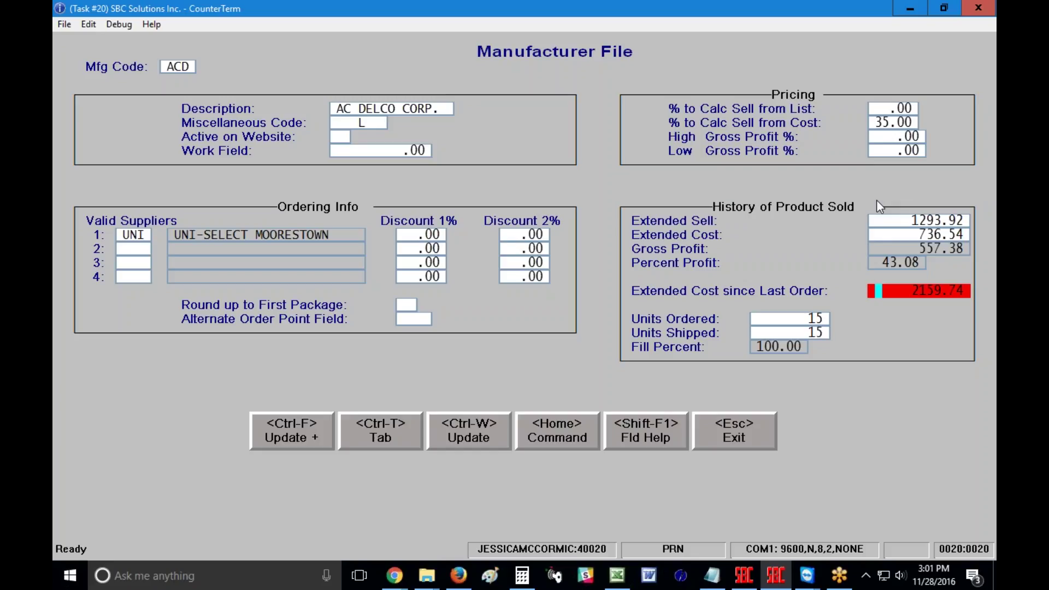
{"action": "key", "text": "Return"}
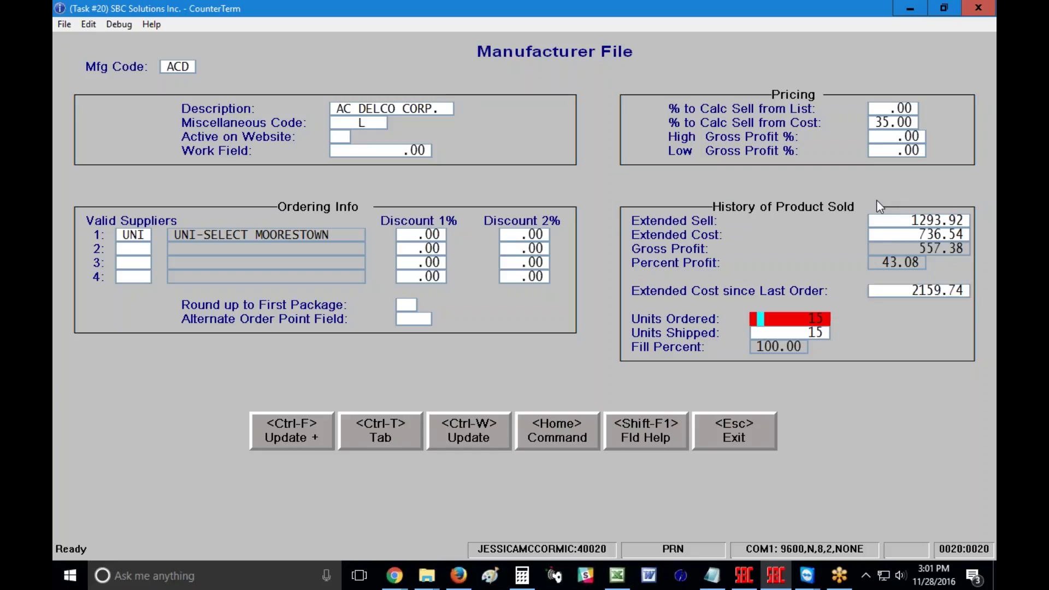
{"action": "key", "text": "Return"}
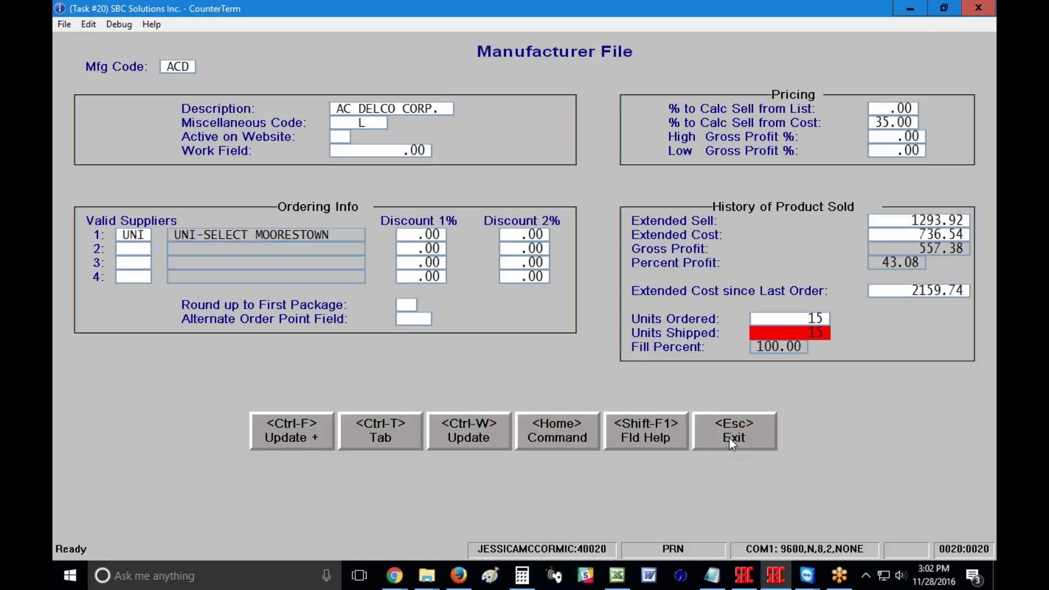
- Save the AC DELCO CORP. record with sell-from-cost kept at 35.00 percent and end editing
{"action": "left_click", "coordinate": [470, 437]}
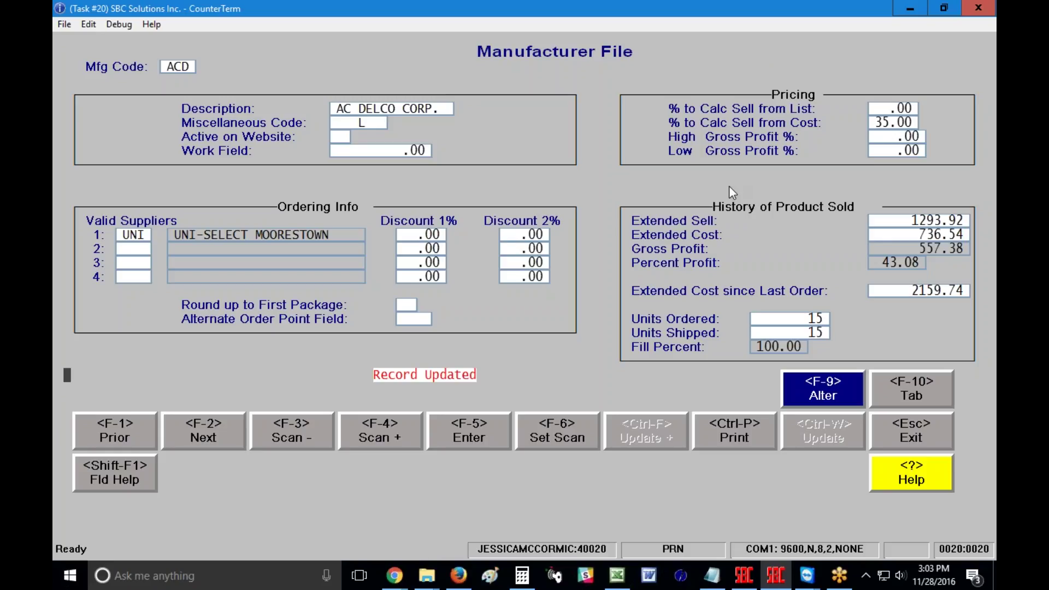
- Leave the empty prior AC record, switch to display mode, and bring back AC DELCO CORP
{"action": "left_click", "coordinate": [129, 429]}
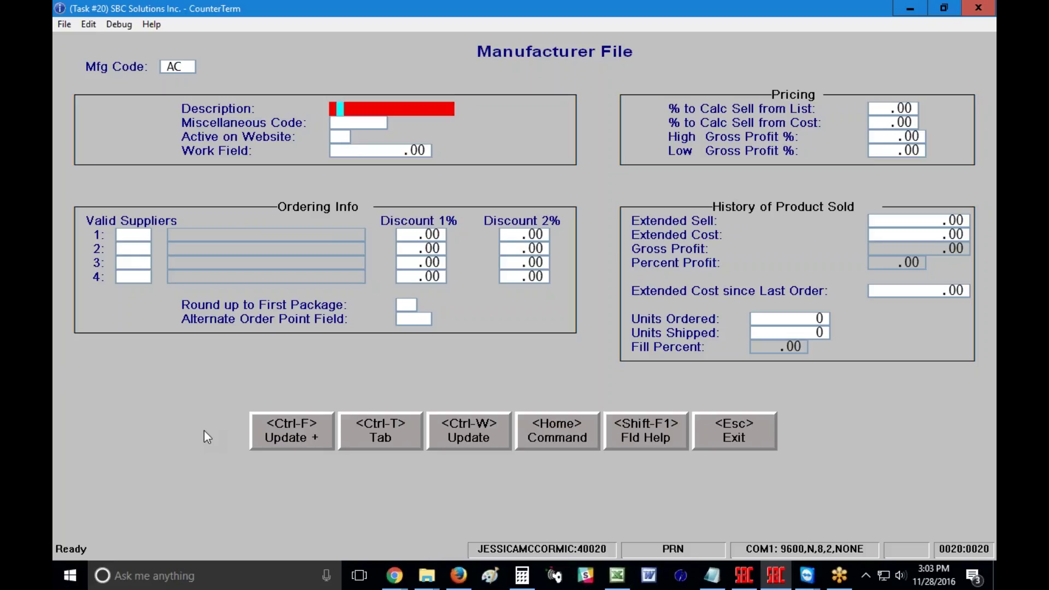
{"action": "key", "text": "Home"}
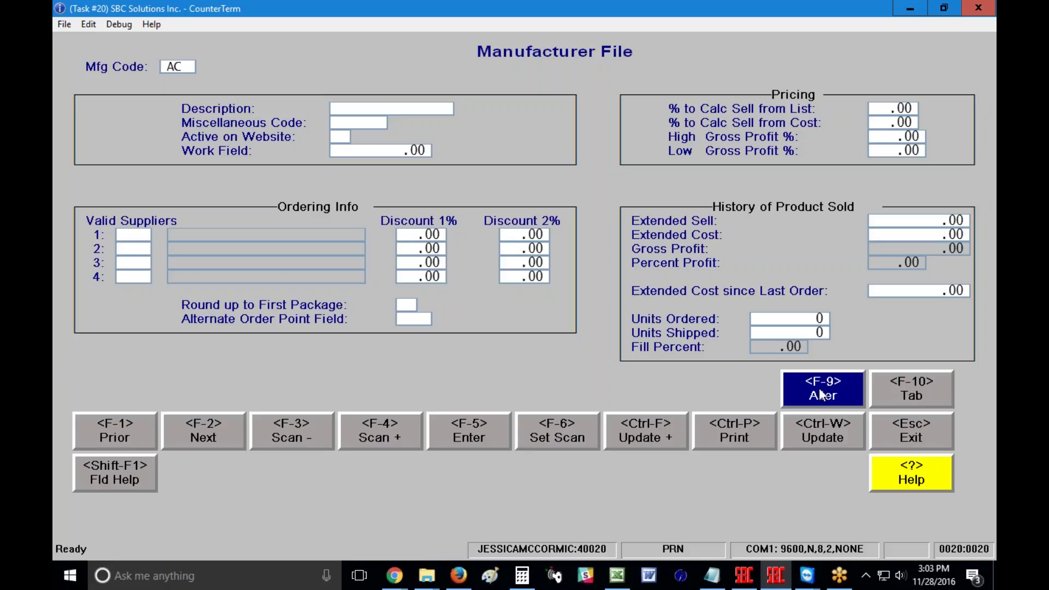
{"action": "left_click", "coordinate": [822, 394]}
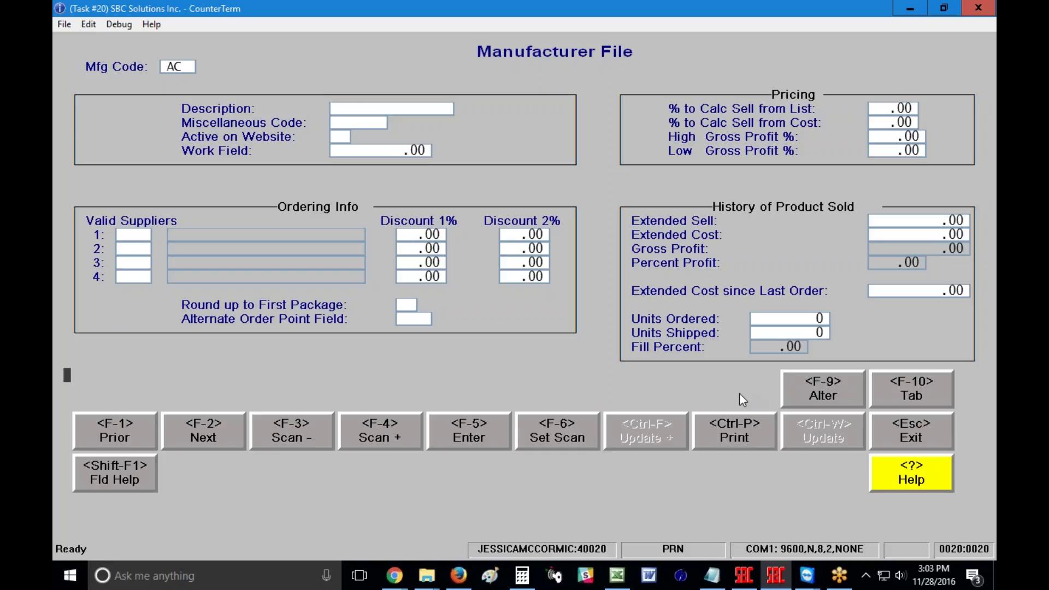
{"action": "key", "text": "F2"}
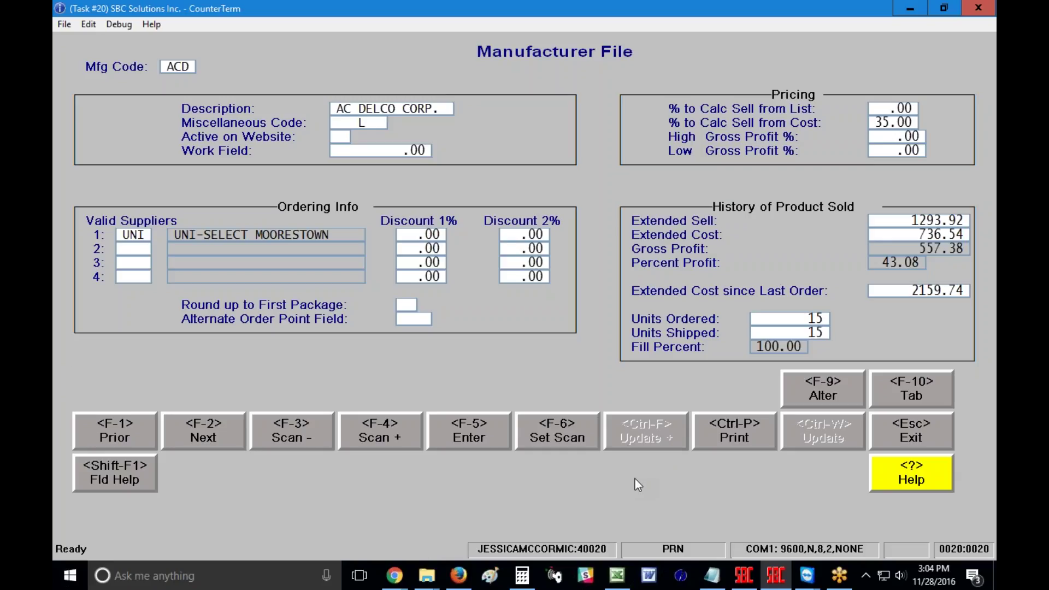
- Advance from ACD to AC FILTERS and set % to Calc Sell from List to 50.00
{"action": "left_click", "coordinate": [789, 321]}
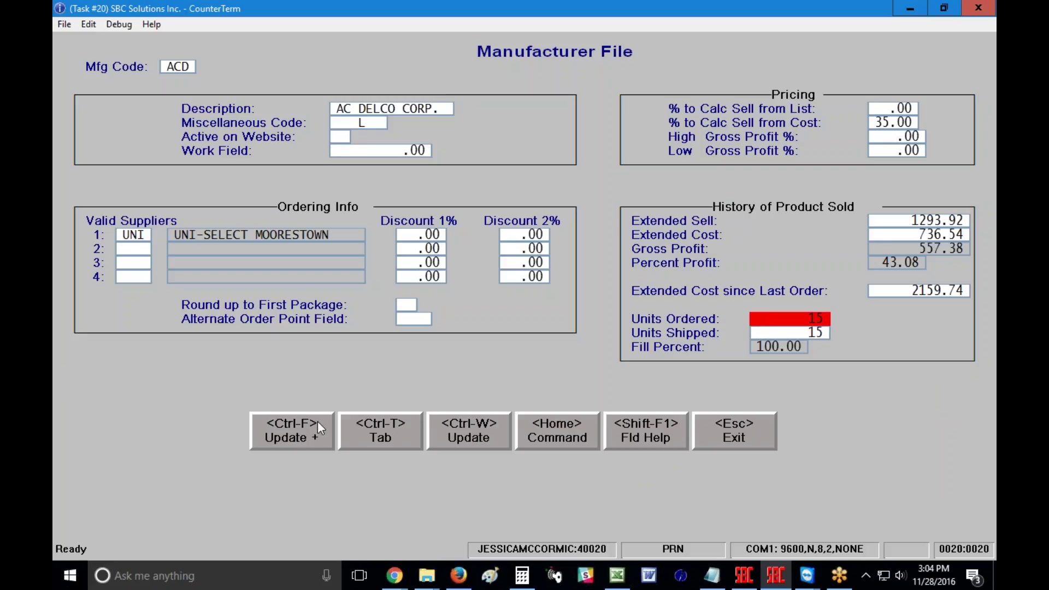
{"action": "left_click", "coordinate": [284, 434]}
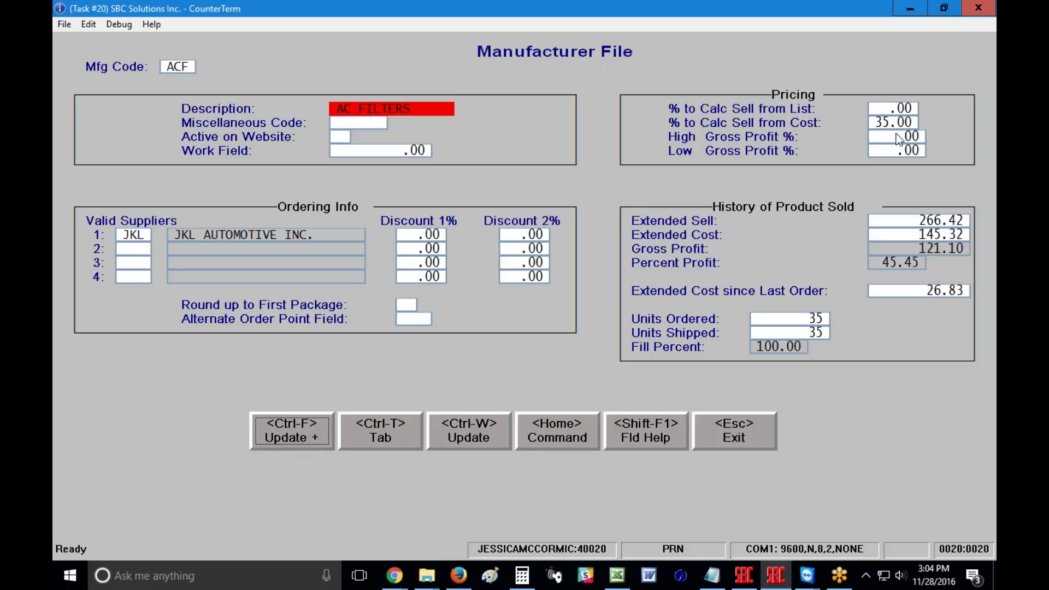
{"action": "left_click", "coordinate": [878, 111]}
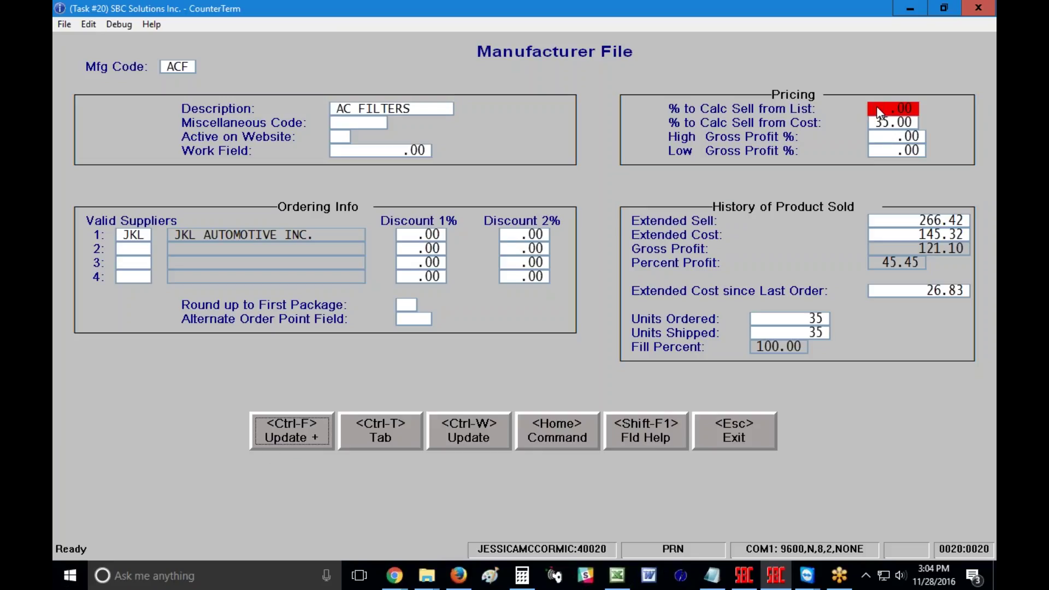
{"action": "type", "text": "50"}
{"action": "key", "text": "Return"}
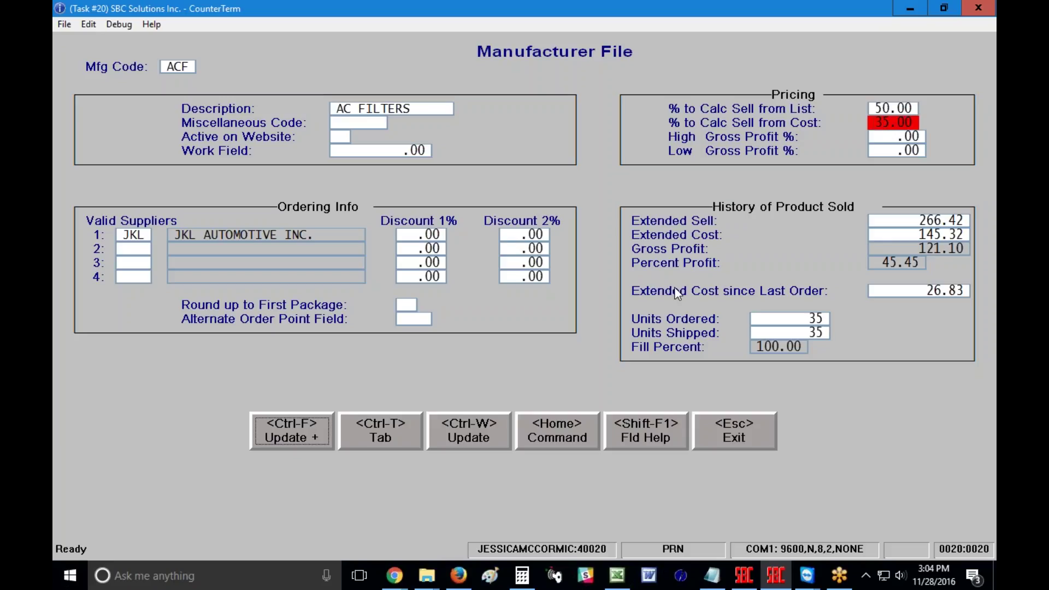
- Save AC FILTERS and the ACI record, then return to ACD in display mode
{"action": "left_click", "coordinate": [297, 441]}
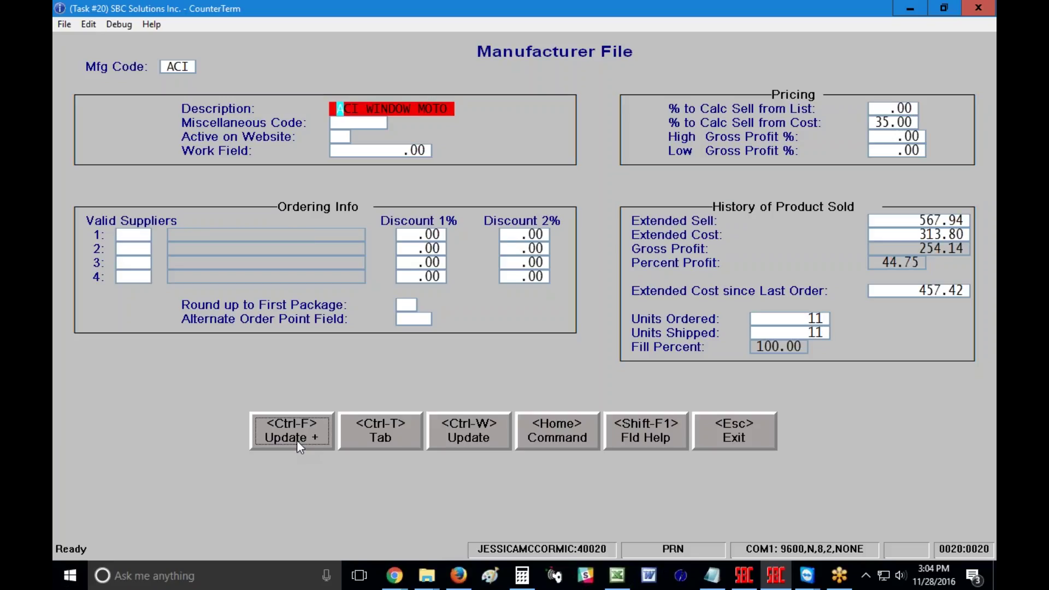
{"action": "left_click", "coordinate": [296, 440]}
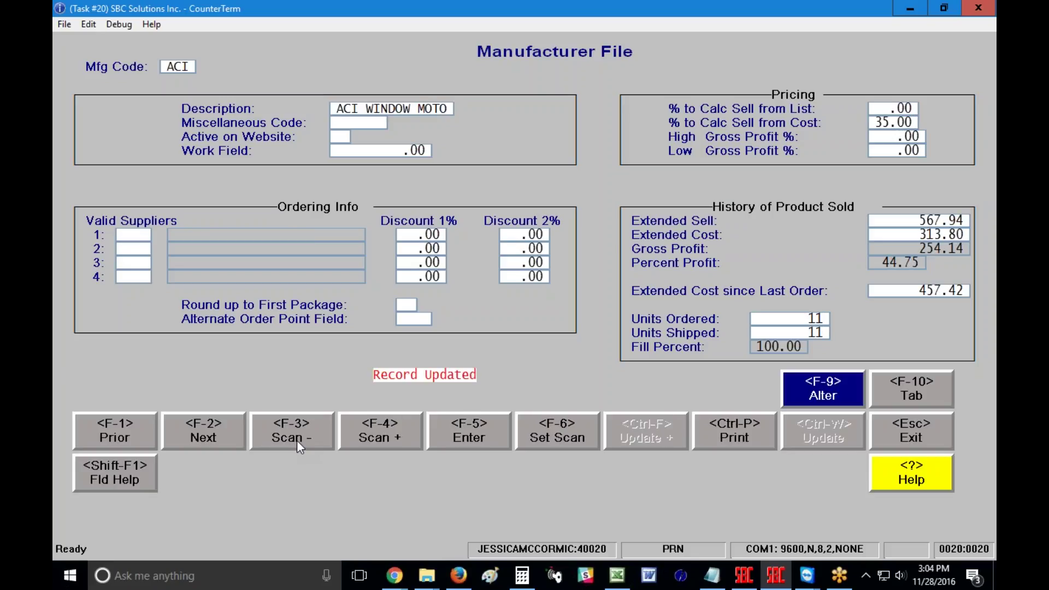
{"action": "left_click", "coordinate": [833, 401]}
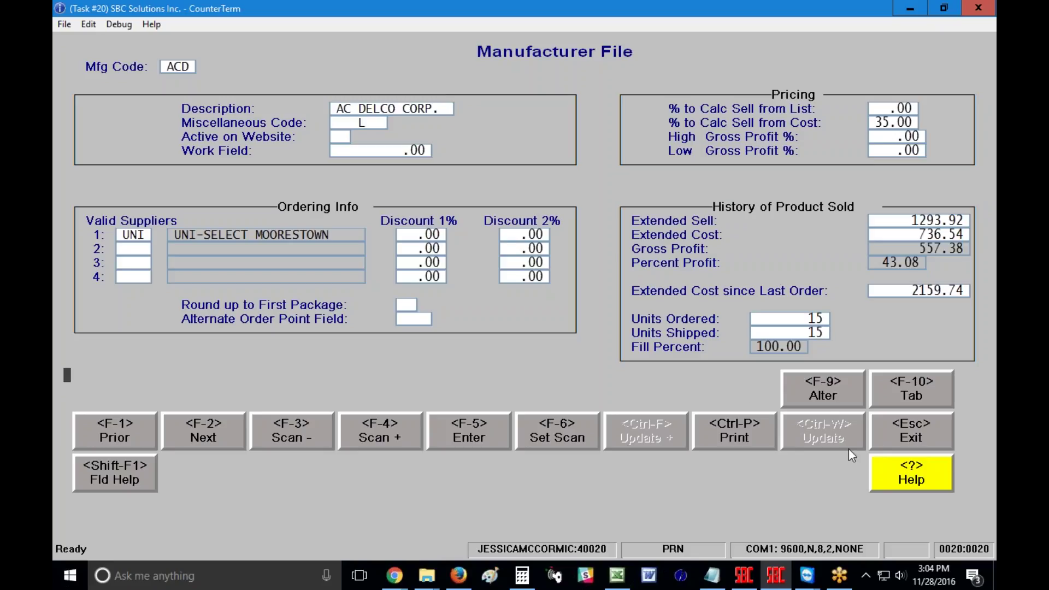
- Display the help field codes, such as MFG, DES and %SC, for every Manufacturer File field
{"action": "left_click", "coordinate": [923, 478]}
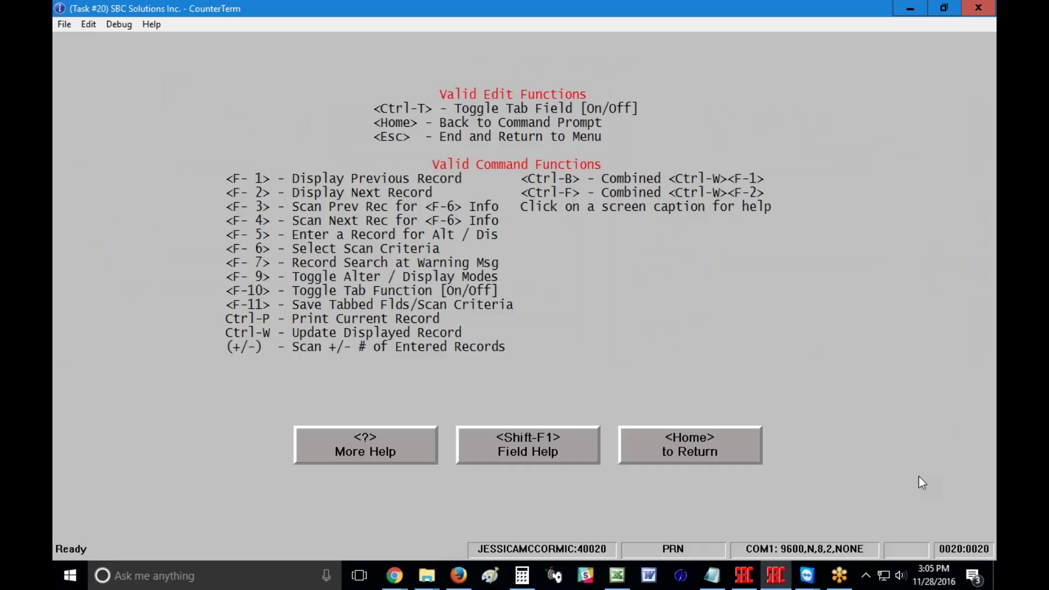
{"action": "left_click", "coordinate": [363, 440]}
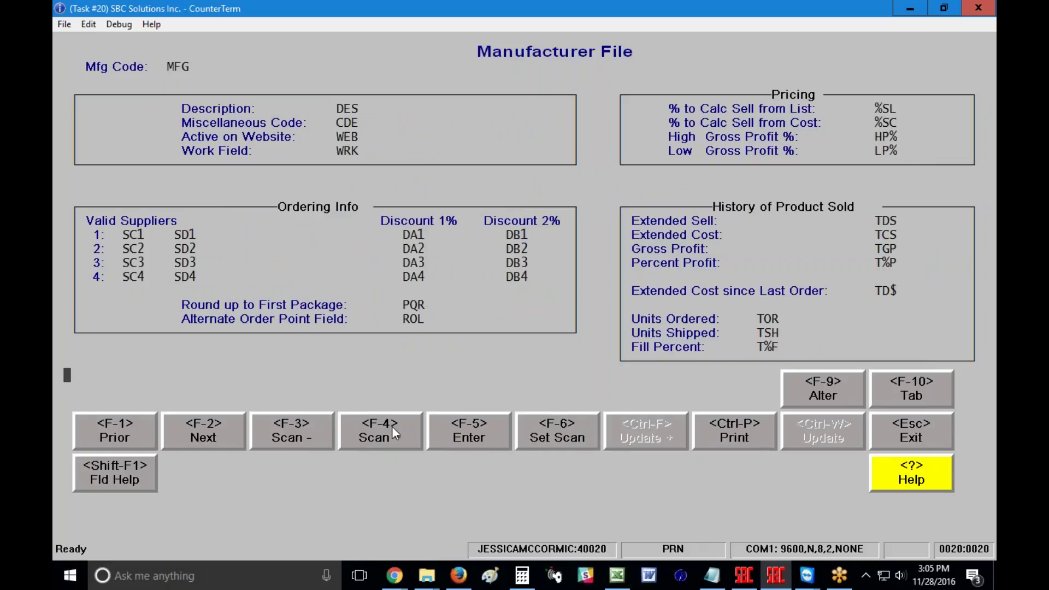